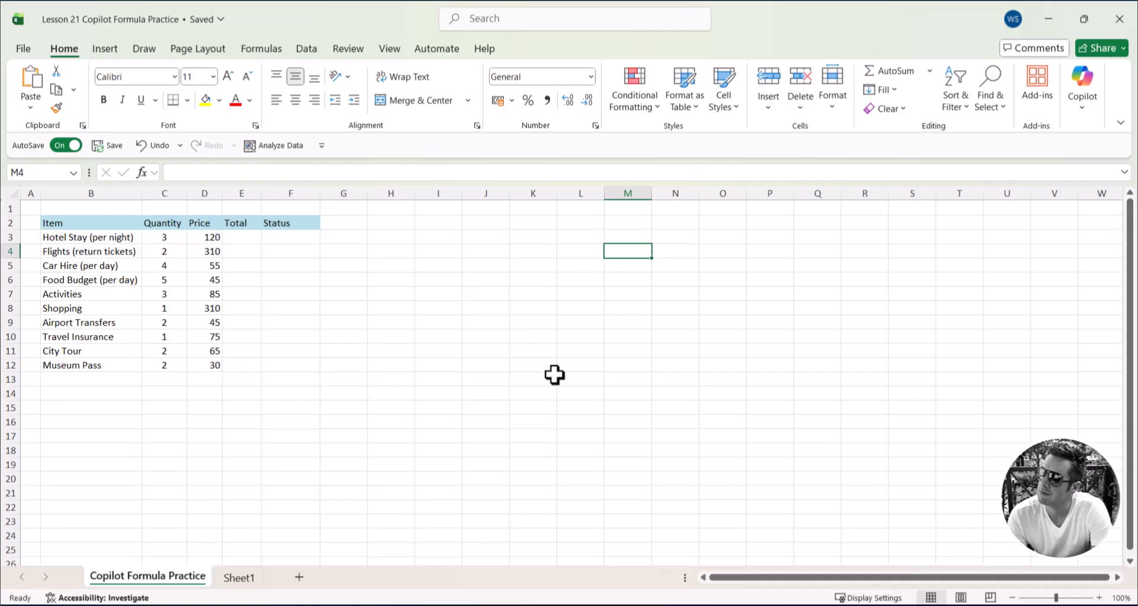
# Examine the budget table's headers from Item to Status, focusing on the Quantity, Price and Total columns.
pyautogui.click(123, 224)
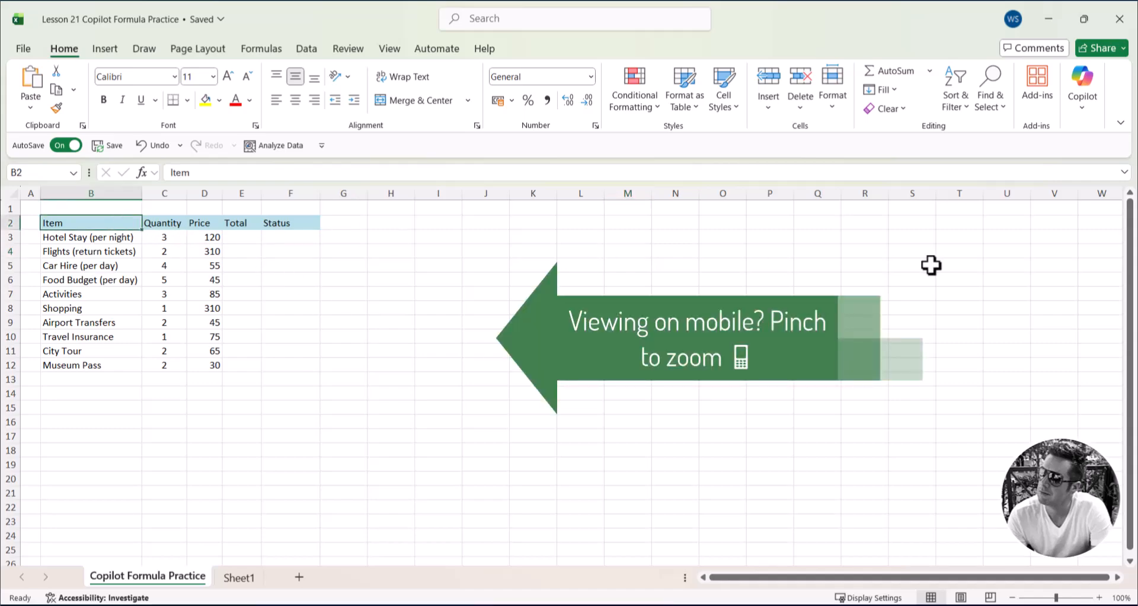
pyautogui.press('Right')
pyautogui.press('Right')
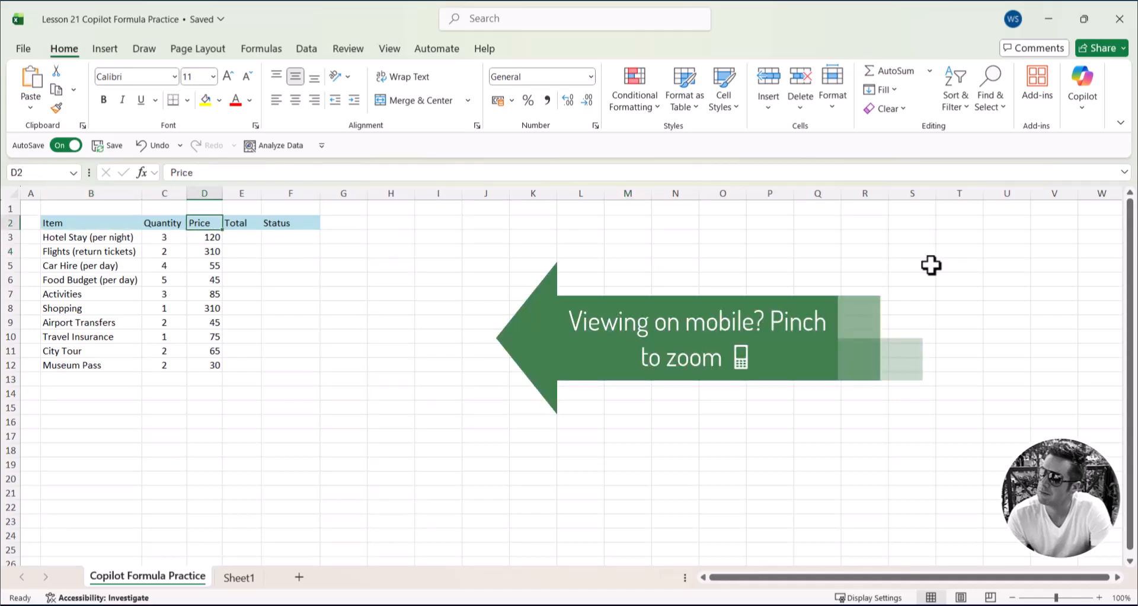
pyautogui.press('Right')
pyautogui.press('Right')
pyautogui.press('Right')
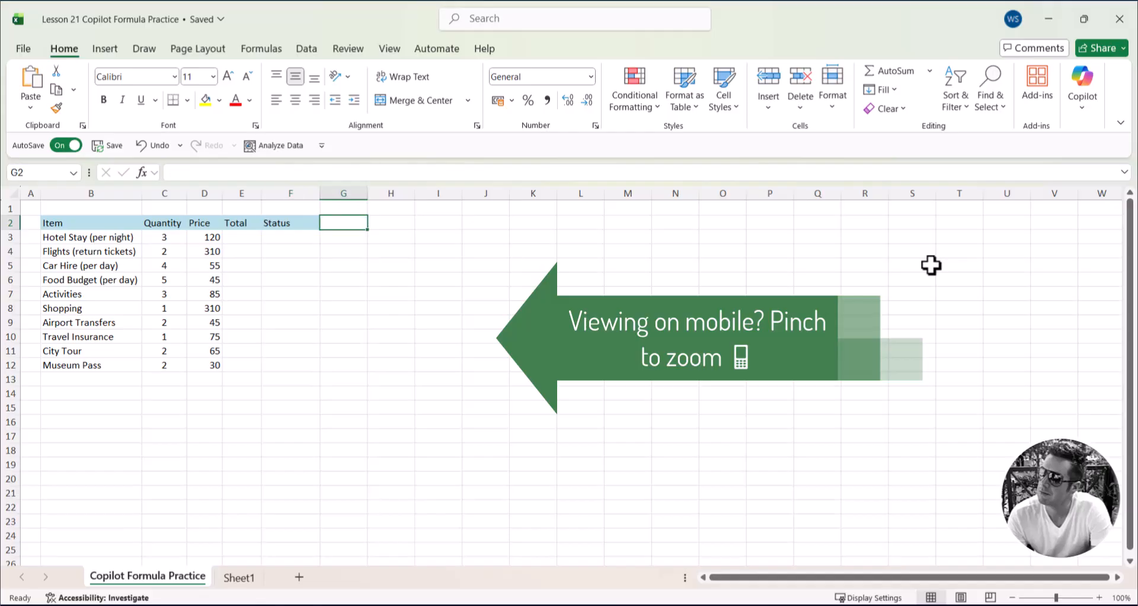
pyautogui.click(608, 292)
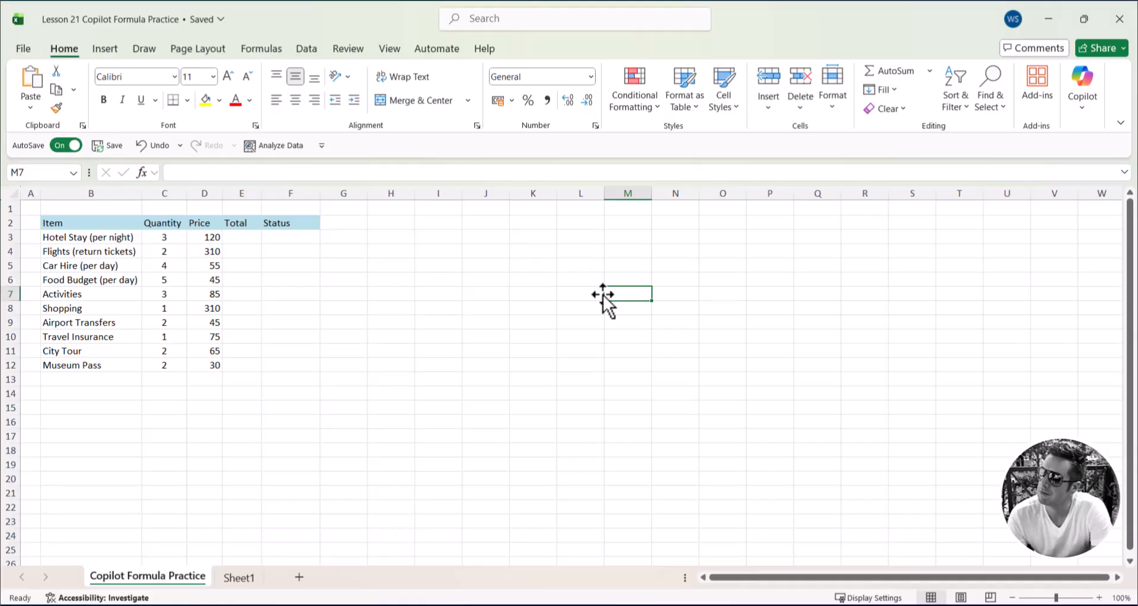
pyautogui.click(249, 224)
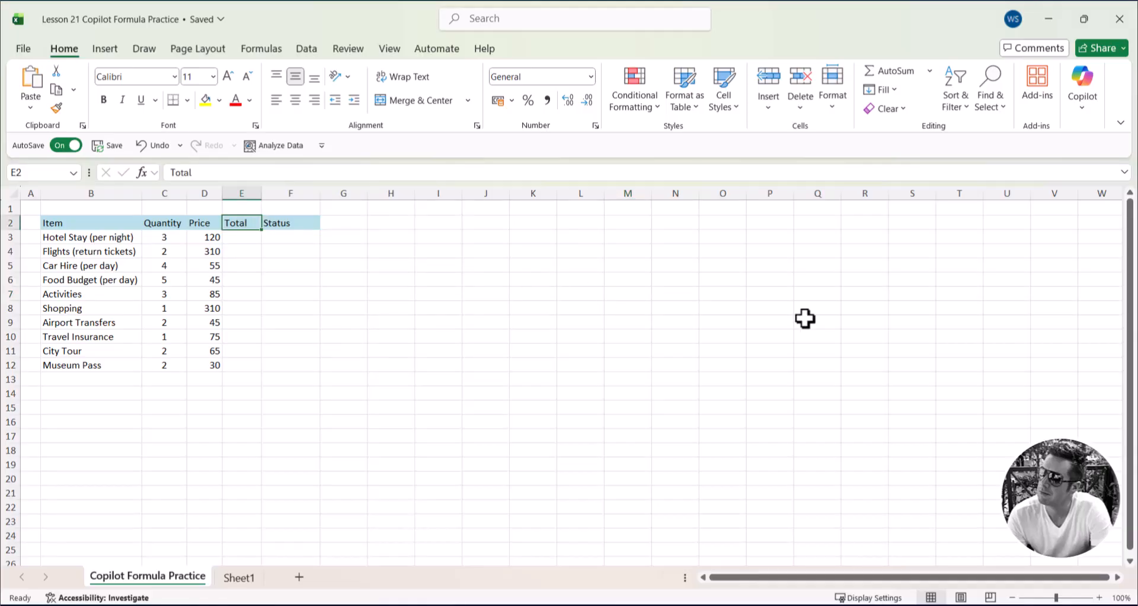
pyautogui.click(173, 221)
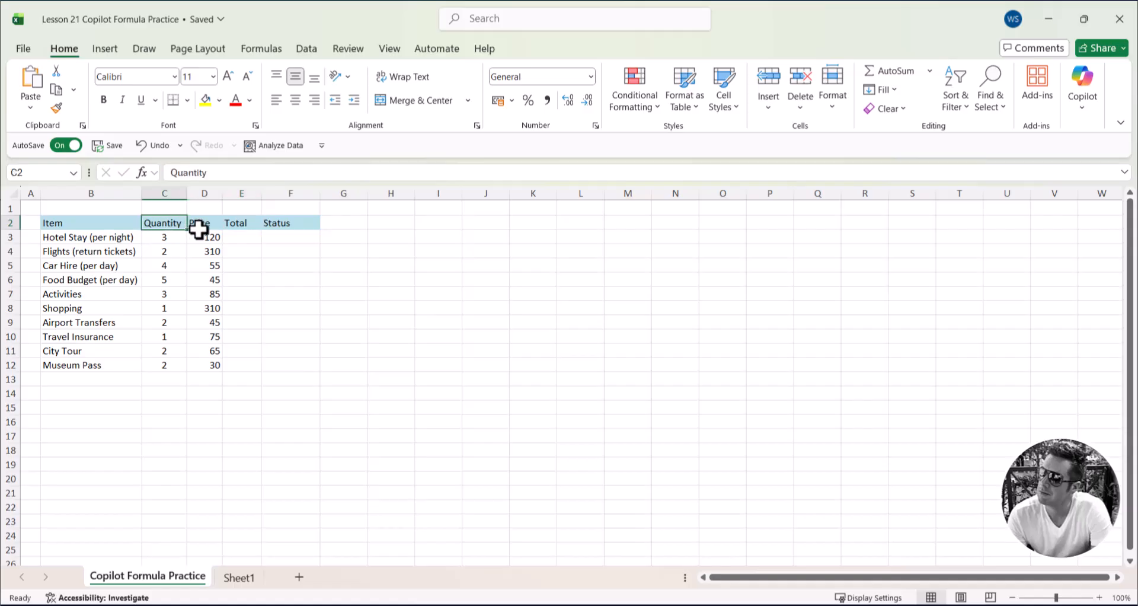
pyautogui.click(199, 227)
pyautogui.click(619, 310)
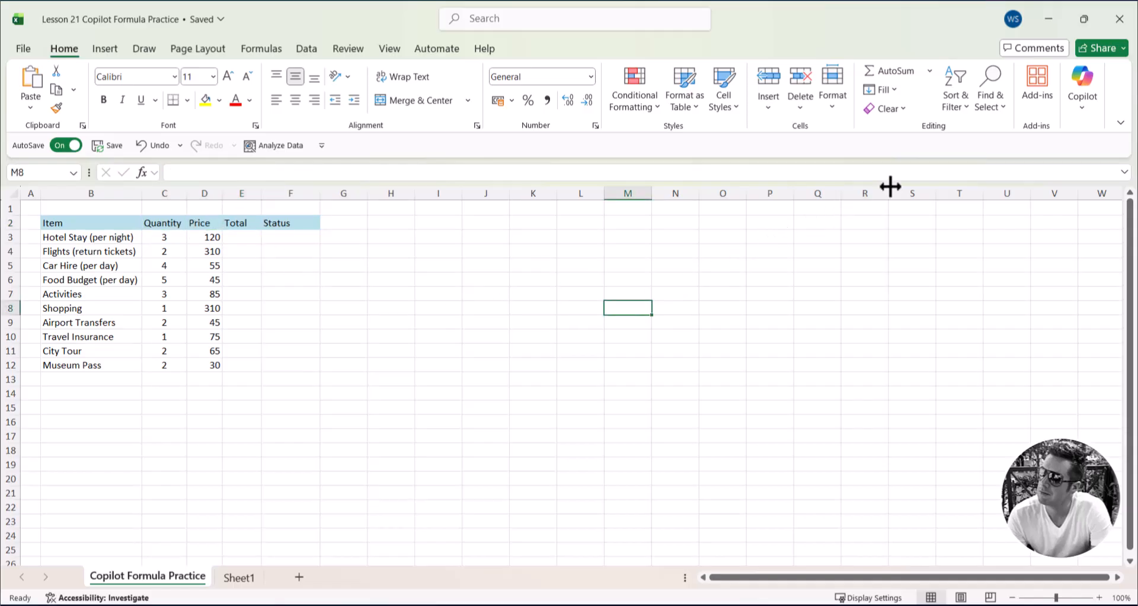
# Ask Copilot which formula to use in column E to multiply Quantity in column C by Price in column D, starting from row 3.
pyautogui.click(1075, 80)
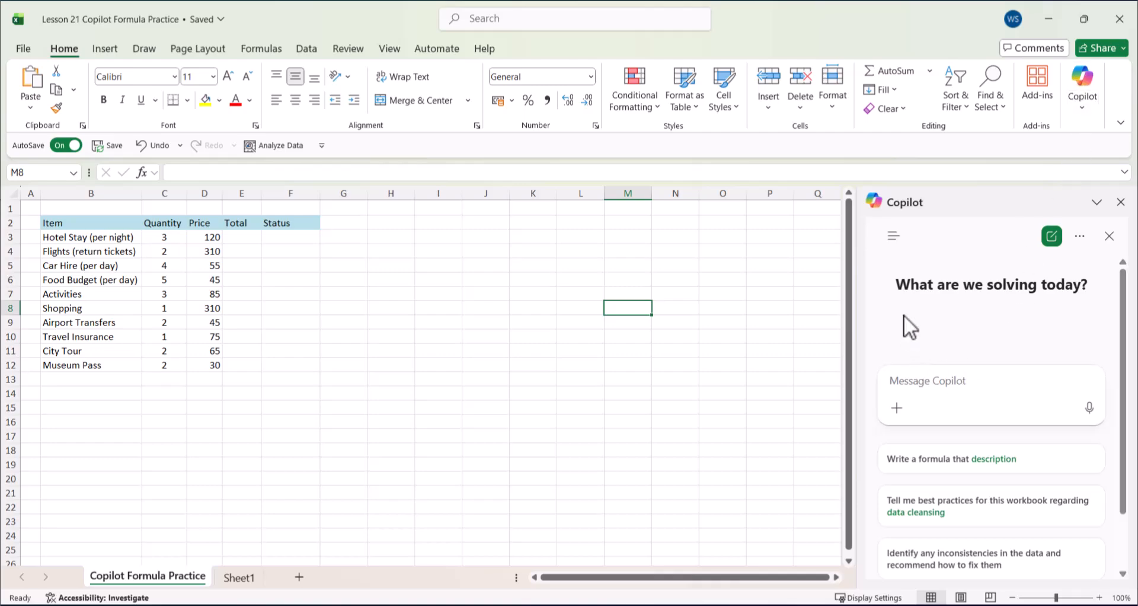
pyautogui.write('What formula should I use in column E to multiply Quantity in column C by Price in column D, starting from row 3?')
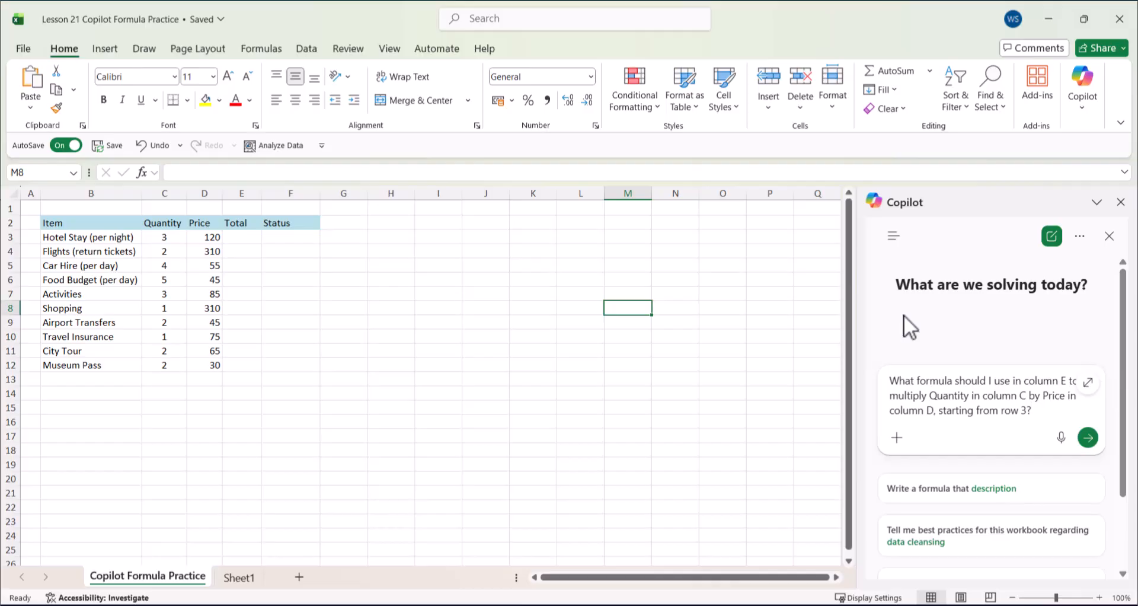
pyautogui.press('Return')
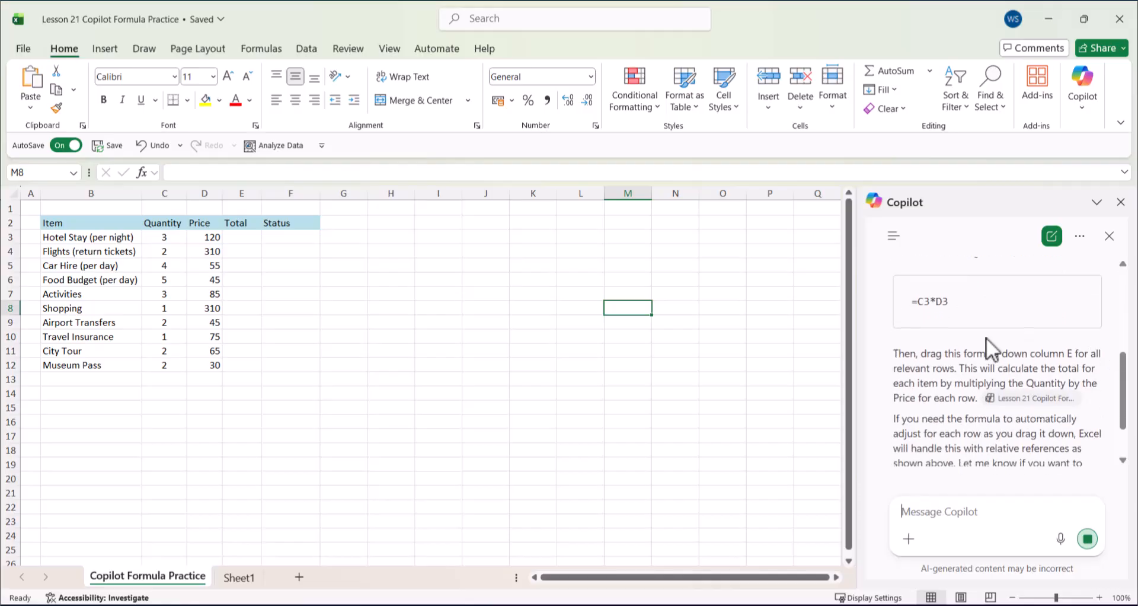
# Enter Copilot's suggested formula =C3*D3 in cell E3 of the Total column.
pyautogui.moveTo(964, 307); pyautogui.dragTo(909, 302)
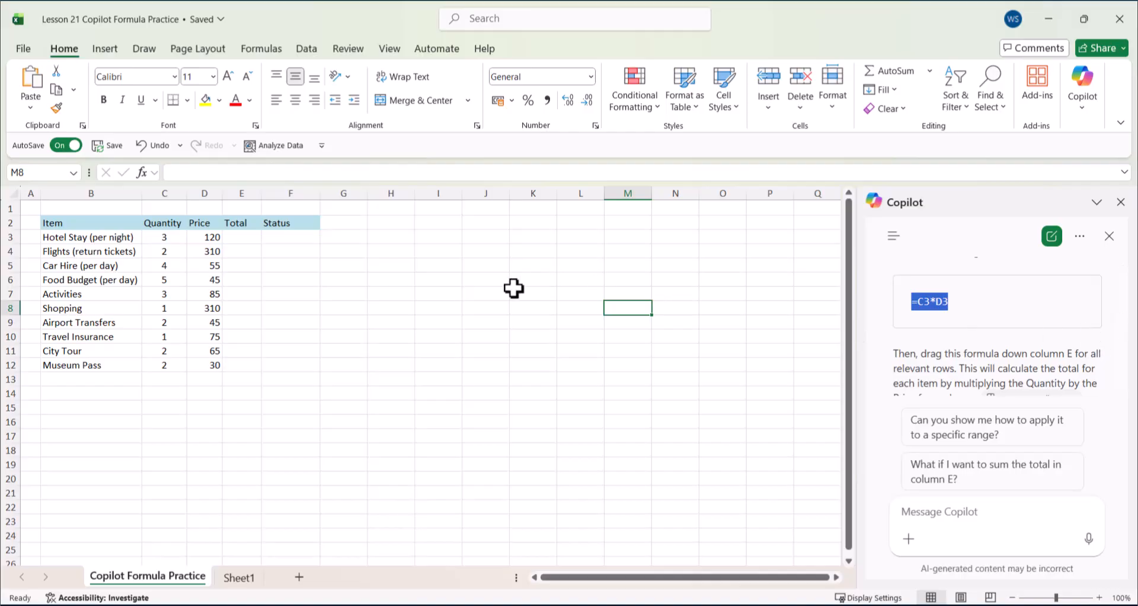
pyautogui.doubleClick(237, 235)
pyautogui.write('=C3*D3')
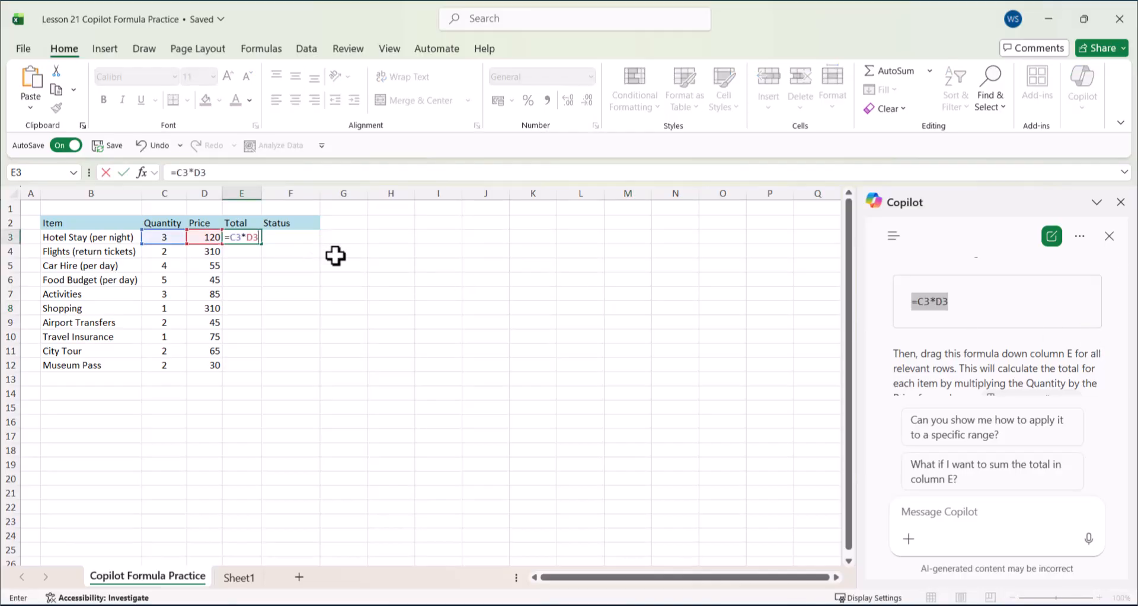
pyautogui.press('Return')
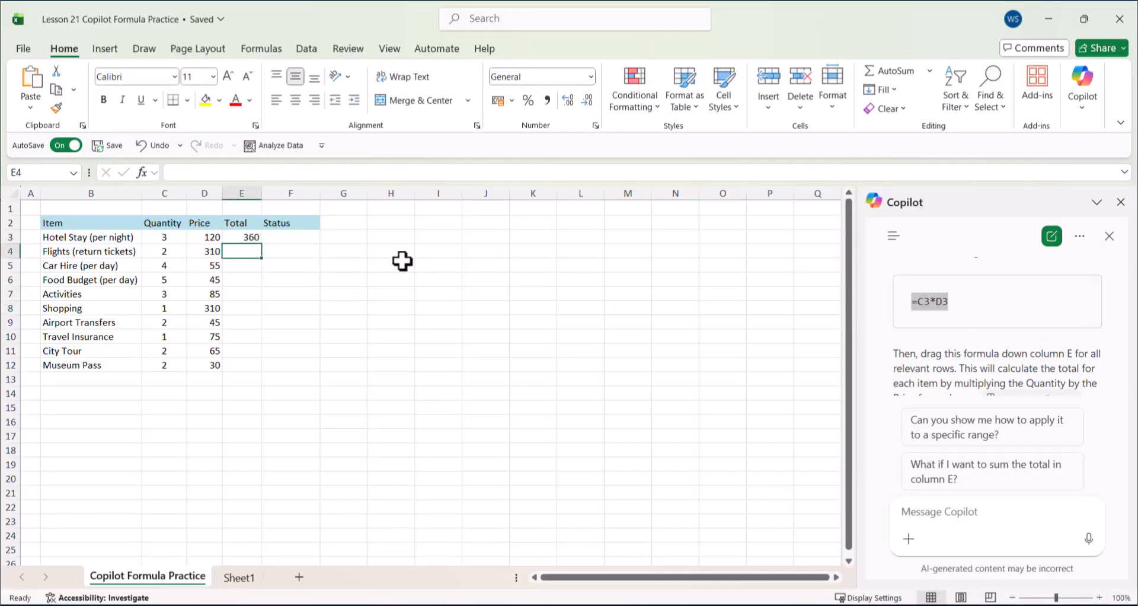
# Fill the Total formula from E3 down through E12.
pyautogui.click(254, 238)
pyautogui.moveTo(263, 248); pyautogui.dragTo(262, 371)
pyautogui.click(541, 319)
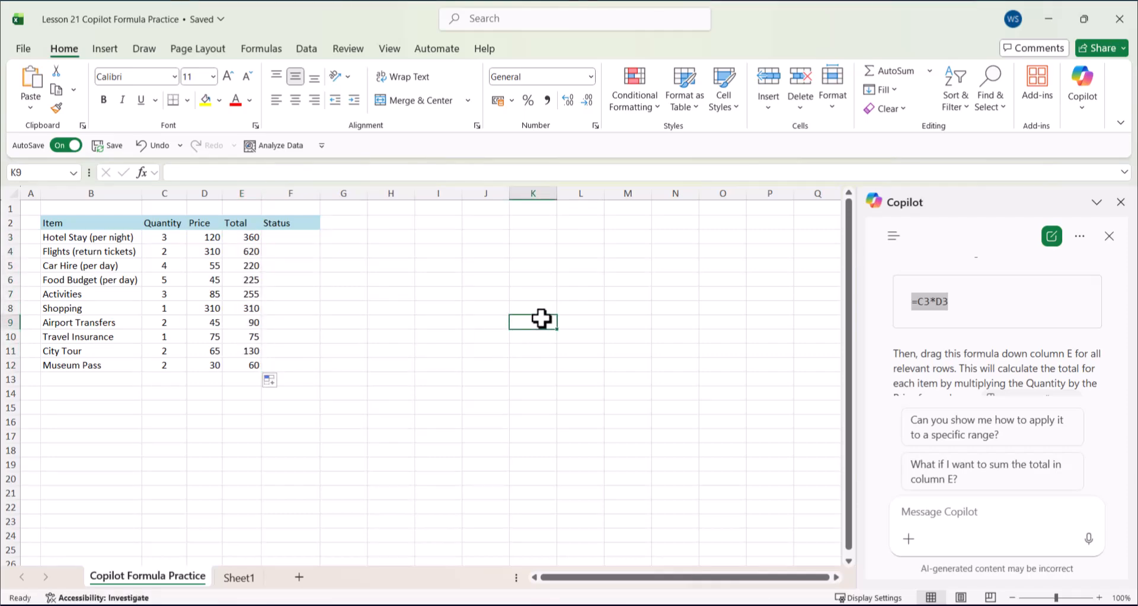
pyautogui.click(586, 295)
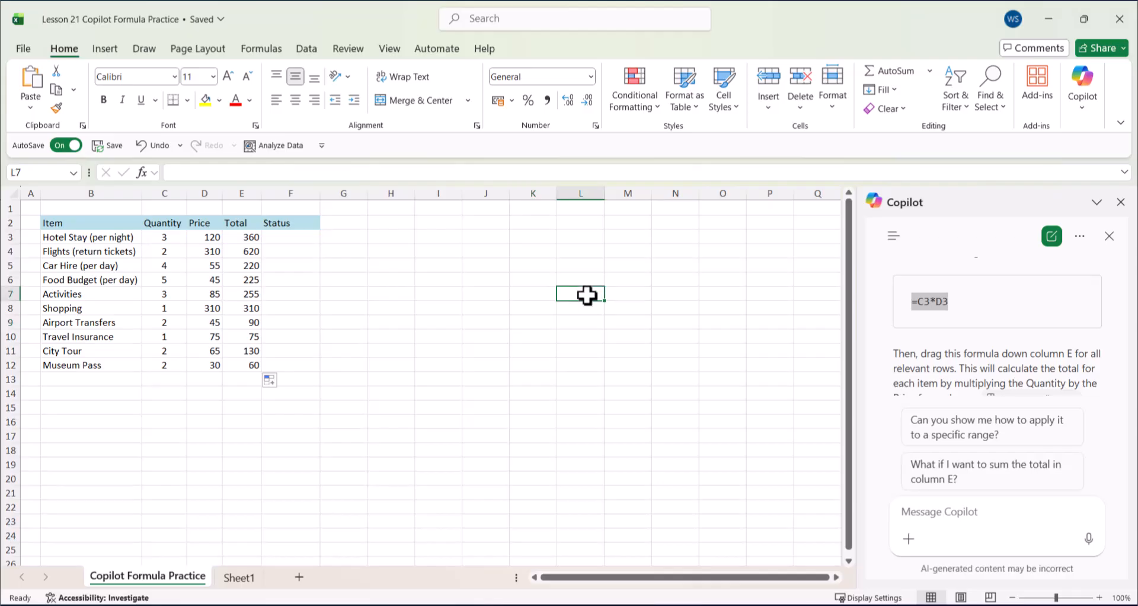
# Inspect the formula in cell E3 and the cells it references, leaving it unchanged.
pyautogui.click(236, 237)
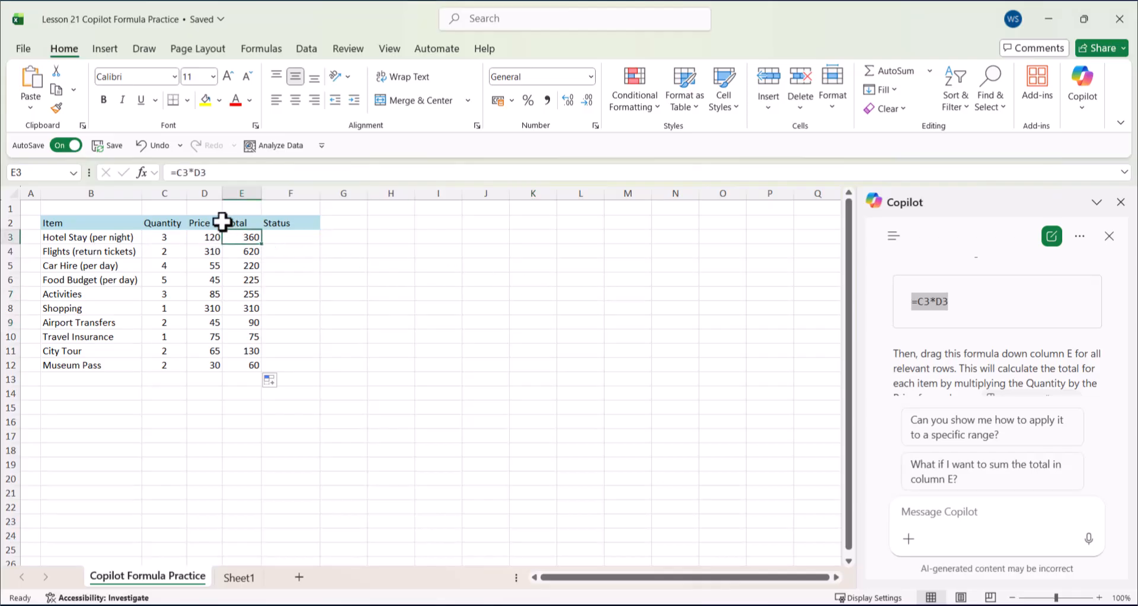
pyautogui.click(221, 173)
pyautogui.hotkey('shift', 'Left')
pyautogui.hotkey('shift', 'Left')
pyautogui.hotkey('shift', 'Left')
pyautogui.hotkey('shift', 'Left')
pyautogui.hotkey('shift', 'Left')
pyautogui.hotkey('shift', 'Left')
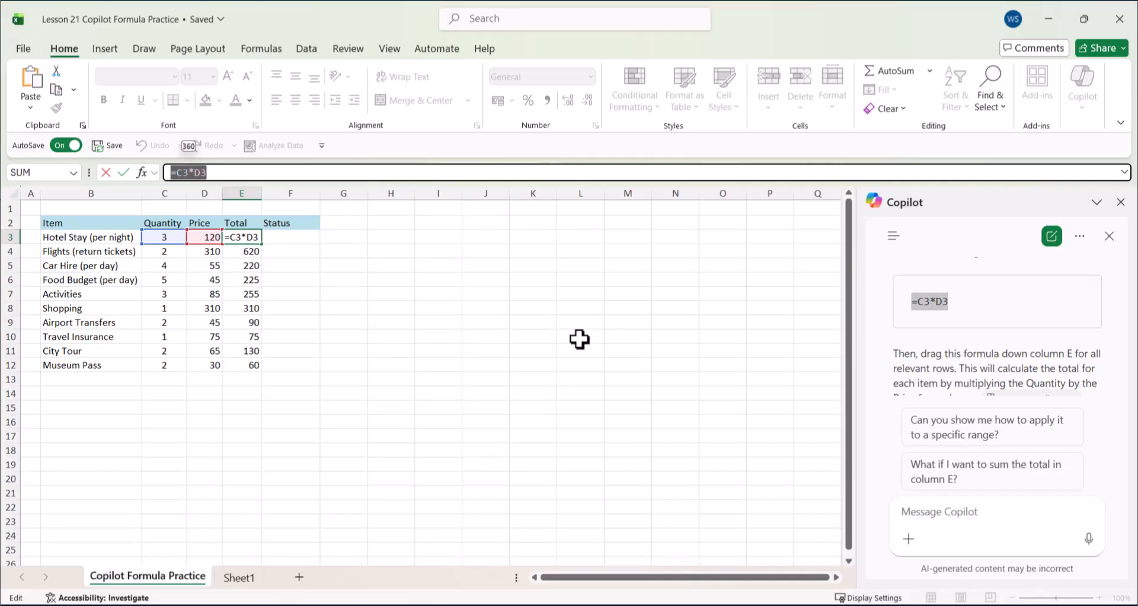
pyautogui.press('Return')
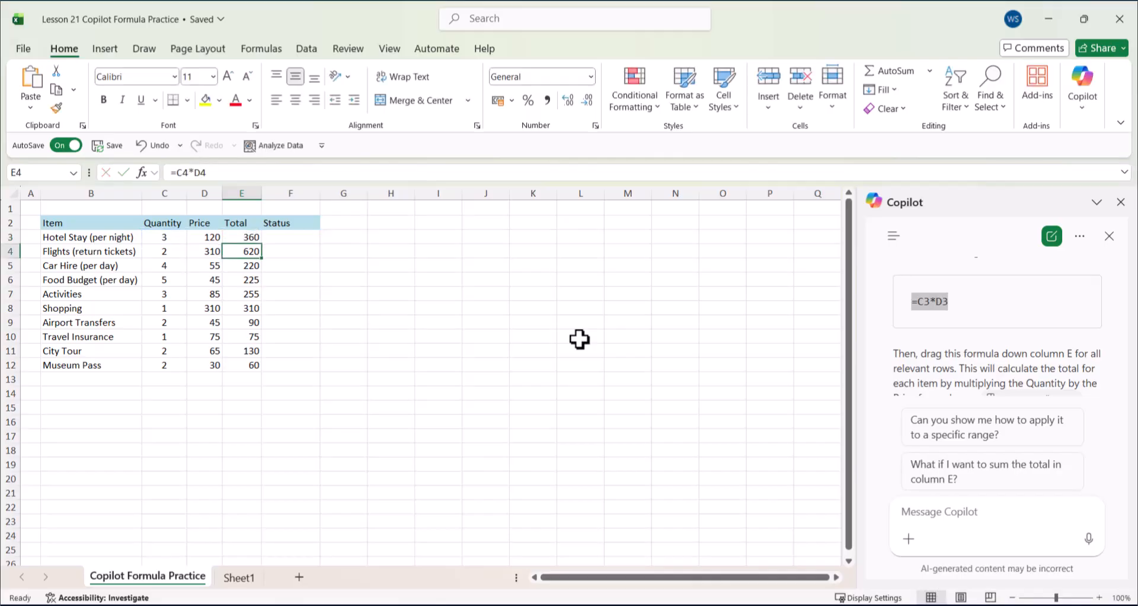
# Check the row references of the Total formulas from E5 down to E12.
pyautogui.click(241, 266)
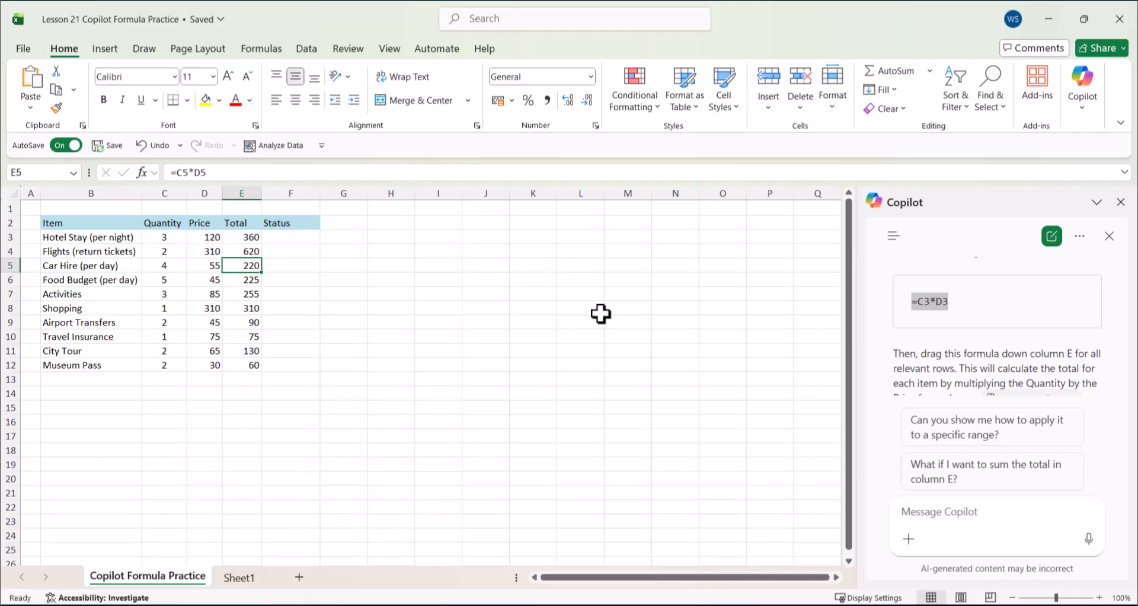
pyautogui.press('Down')
pyautogui.press('Down')
pyautogui.press('Down')
pyautogui.press('Down')
pyautogui.press('Down')
pyautogui.press('Down')
pyautogui.press('Down')
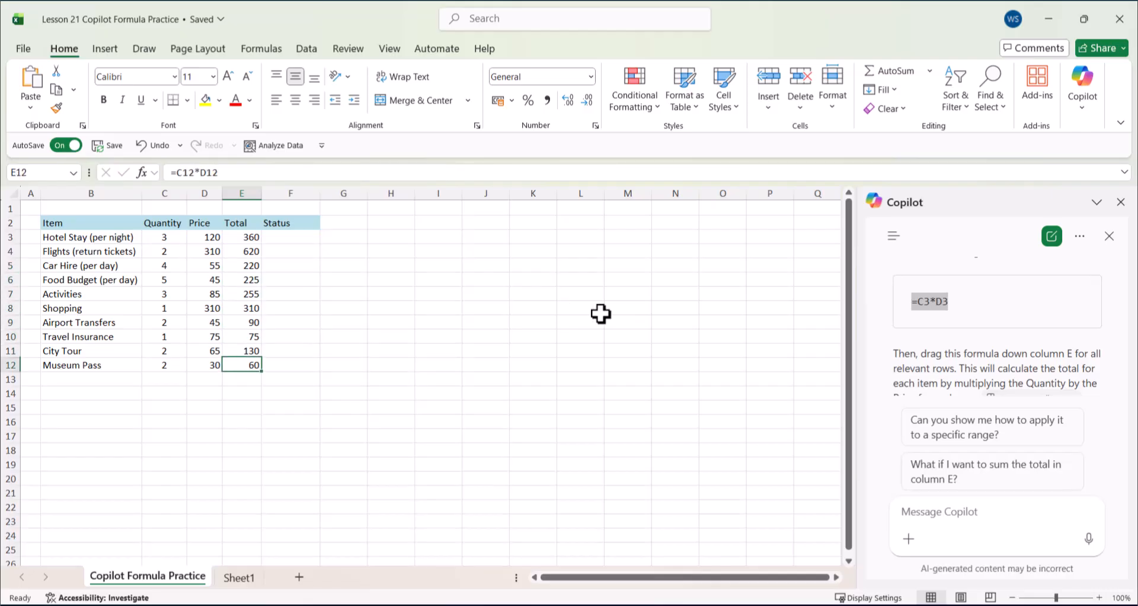
pyautogui.click(538, 280)
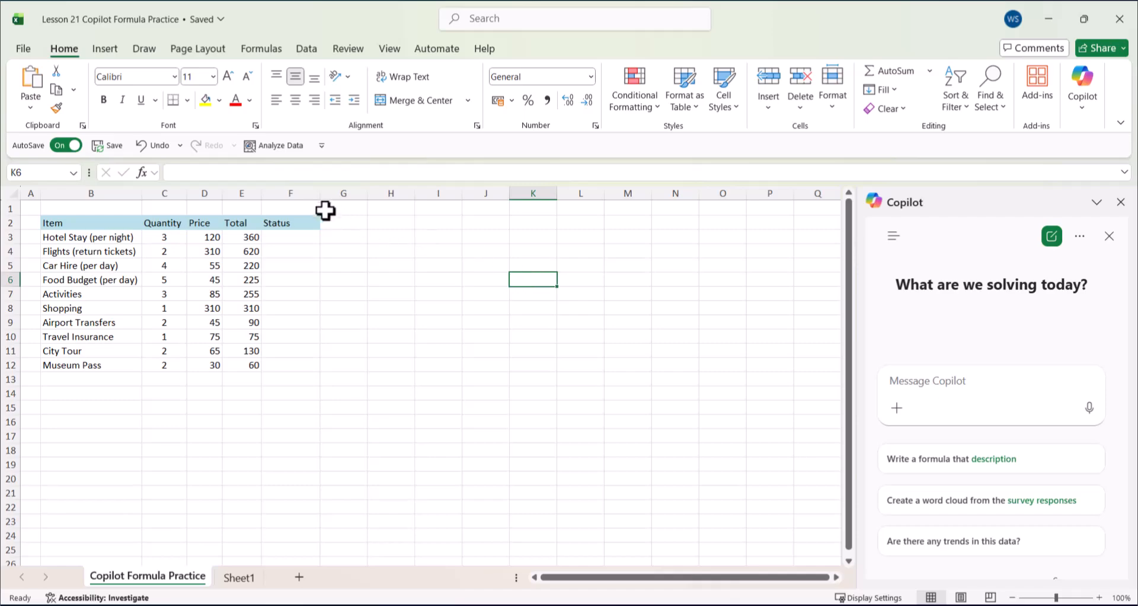
pyautogui.click(305, 191)
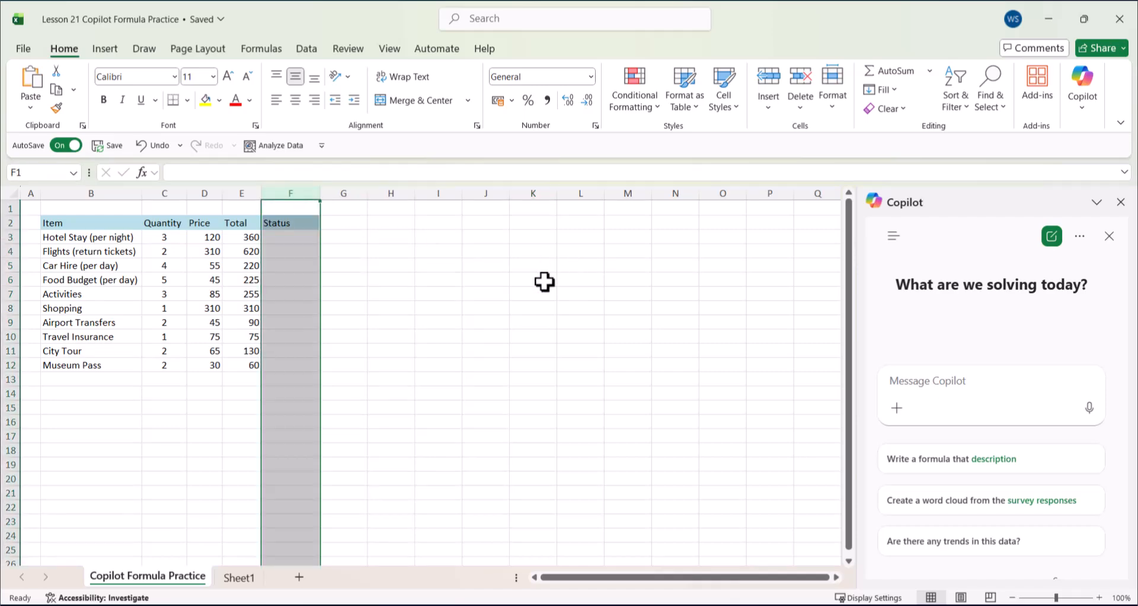
pyautogui.click(542, 281)
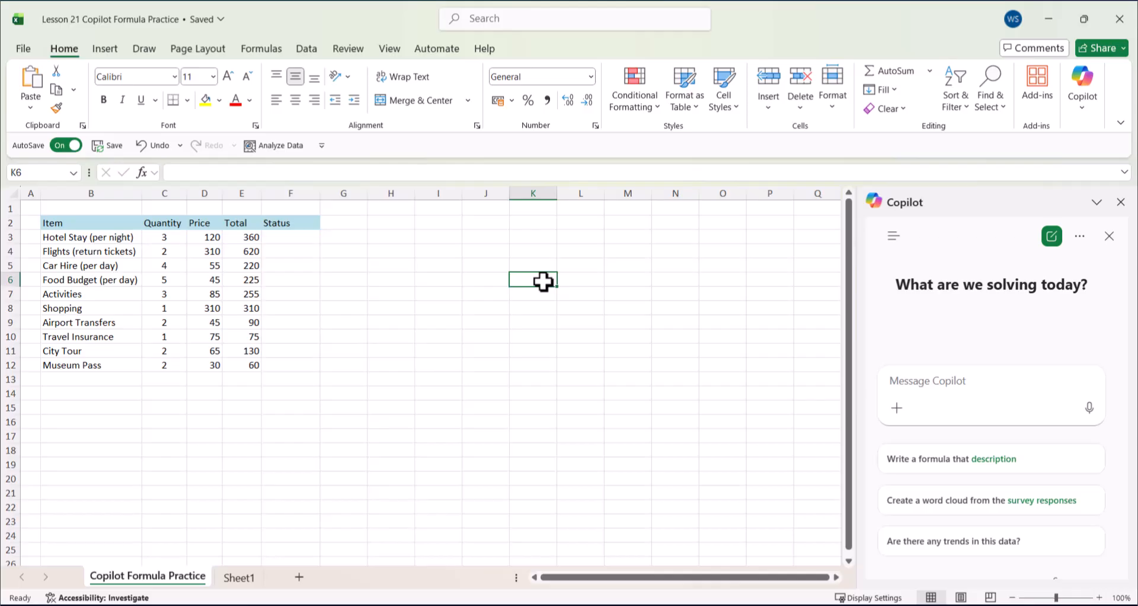
pyautogui.click(243, 220)
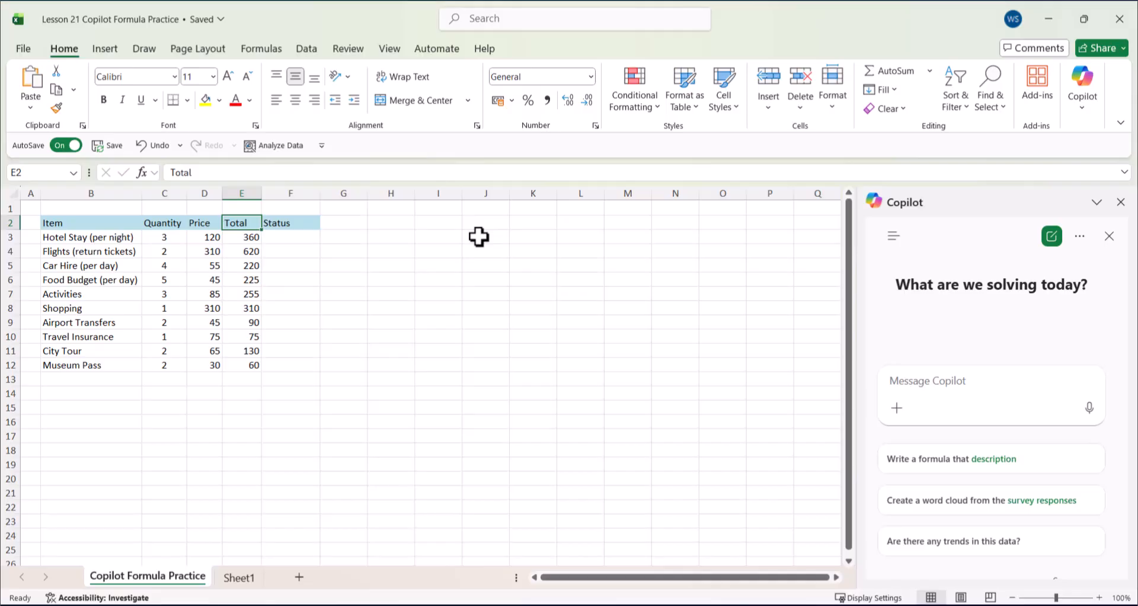
pyautogui.click(479, 237)
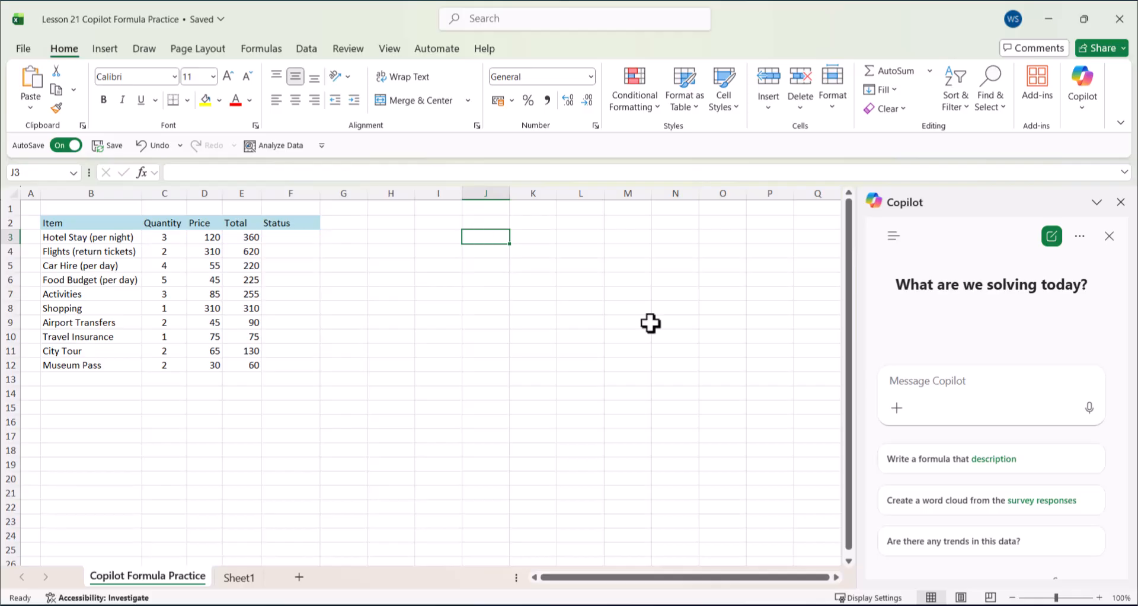
# Ask Copilot for a Status column formula showing 'Over Budget' if the Total in column E is greater than 300, otherwise 'OK', starting from row 3.
pyautogui.click(914, 382)
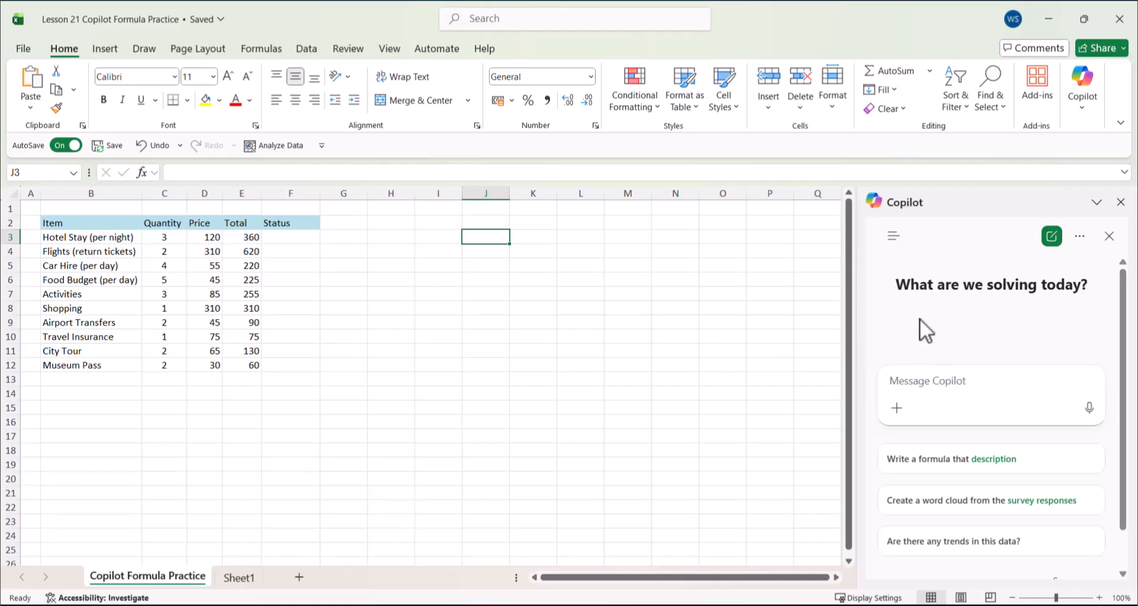
pyautogui.write('What formula should I use in the Status column to show ‘Over Budget’ if the Total in column E is greater than 300, otherwise show ‘OK’, starting from row 3?')
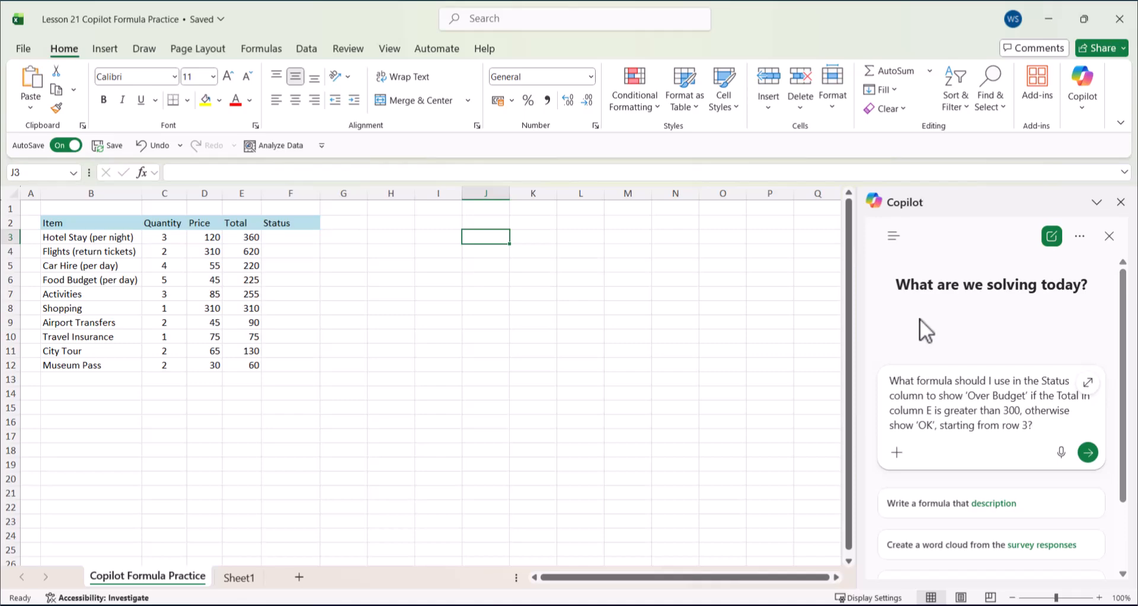
pyautogui.press('Return')
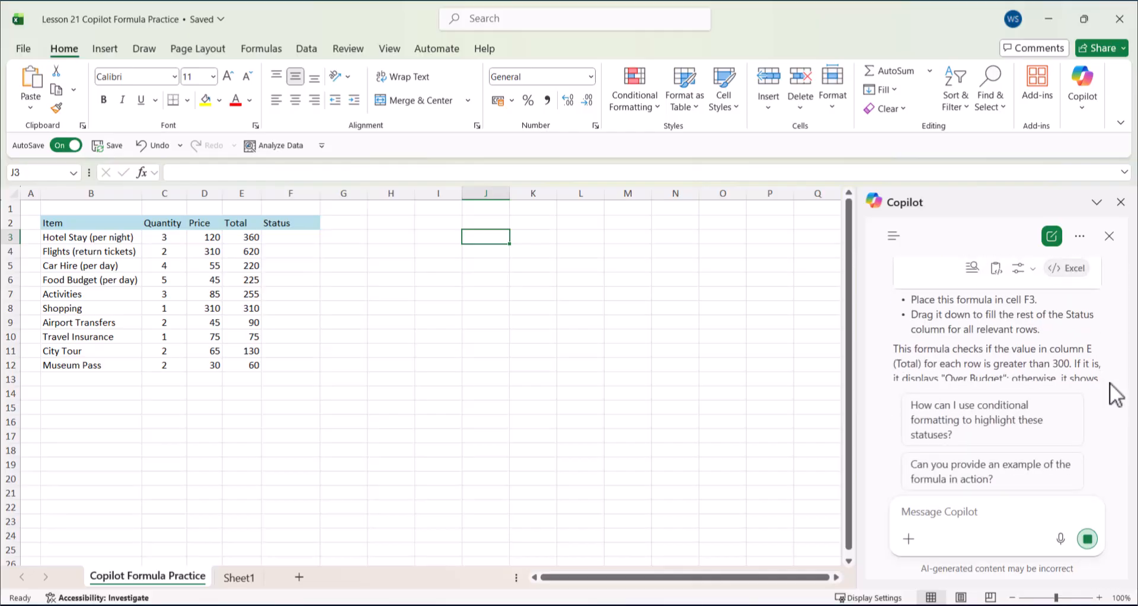
# Copy Copilot's formula =IF(E3>300,"Over Budget","OK") into cell F3 of the Status column.
pyautogui.scroll(3, 1116, 395)
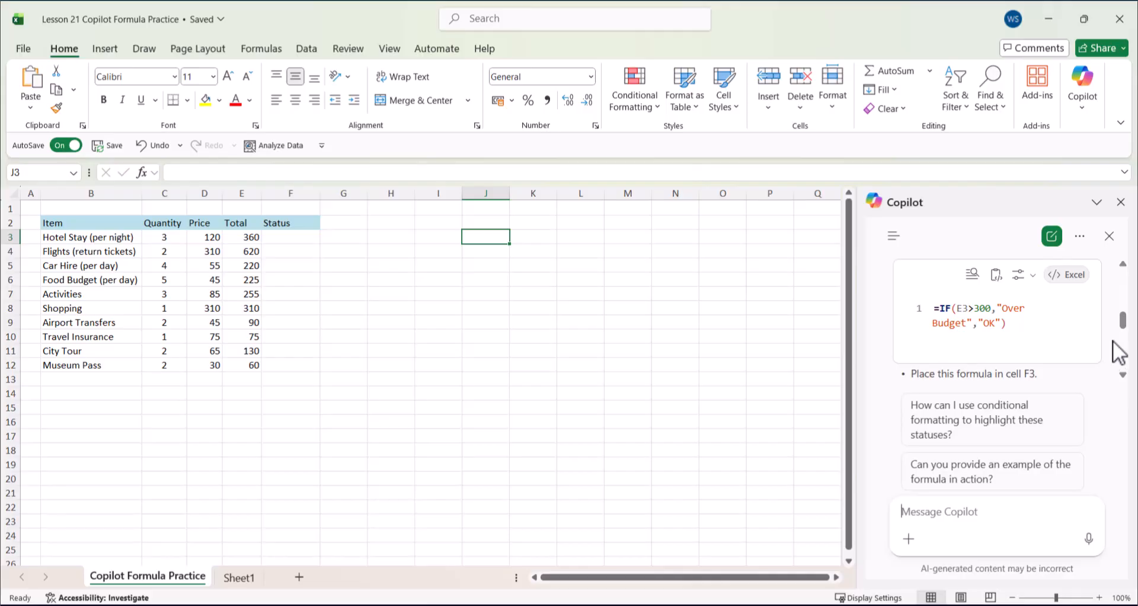
pyautogui.click(996, 274)
pyautogui.click(286, 238)
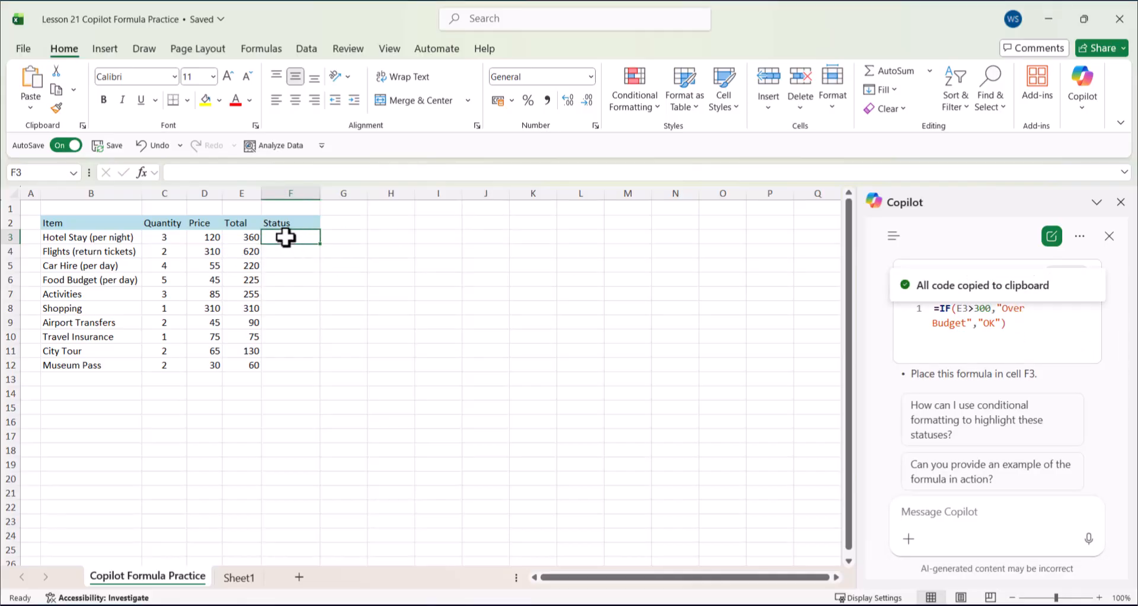
pyautogui.doubleClick(285, 238)
pyautogui.hotkey('ctrl', 'v')
pyautogui.press('Return')
# Fill the Status formula from F3 down through F12.
pyautogui.click(303, 237)
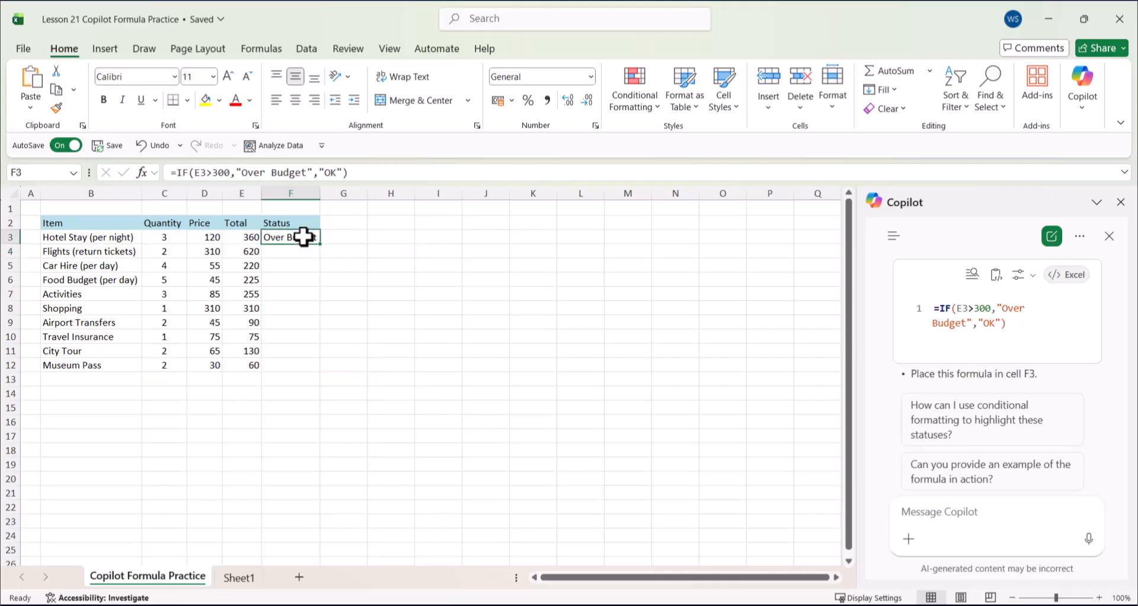
pyautogui.moveTo(319, 249); pyautogui.dragTo(315, 372)
pyautogui.click(516, 369)
# Check the Status formulas in cells F3, F4 and F8 to F10.
pyautogui.click(304, 239)
pyautogui.click(298, 251)
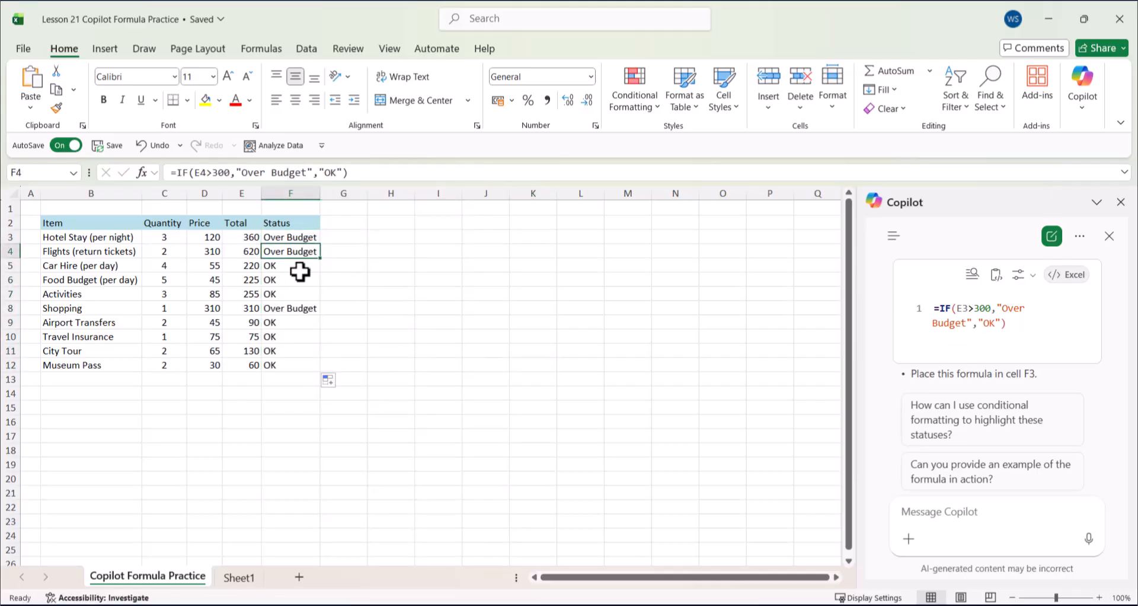
pyautogui.click(291, 310)
pyautogui.click(295, 323)
pyautogui.click(294, 336)
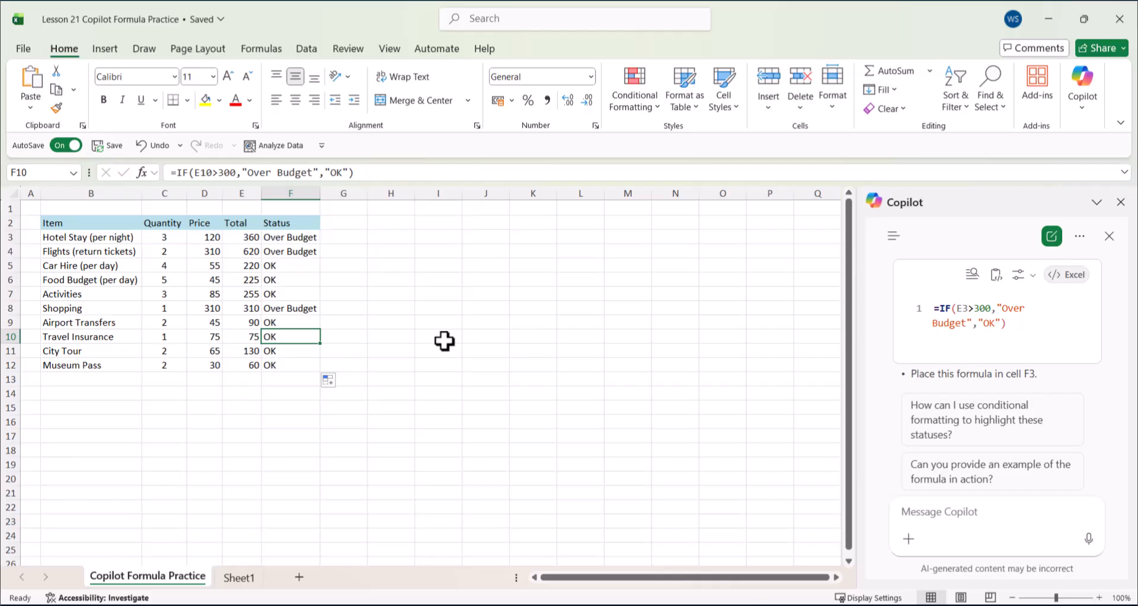
pyautogui.click(574, 348)
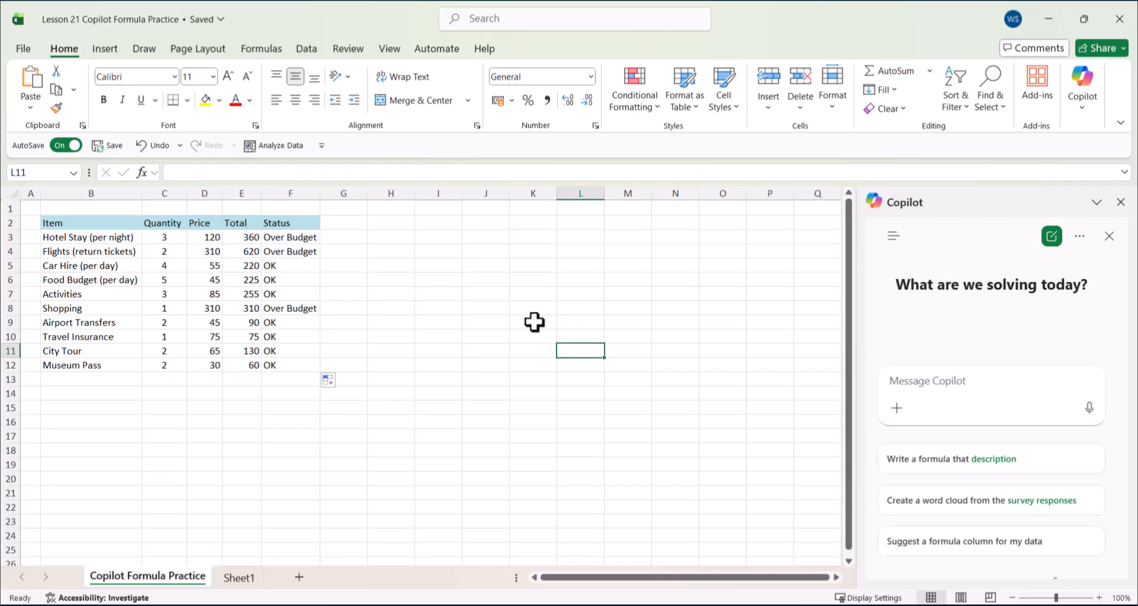
pyautogui.click(927, 380)
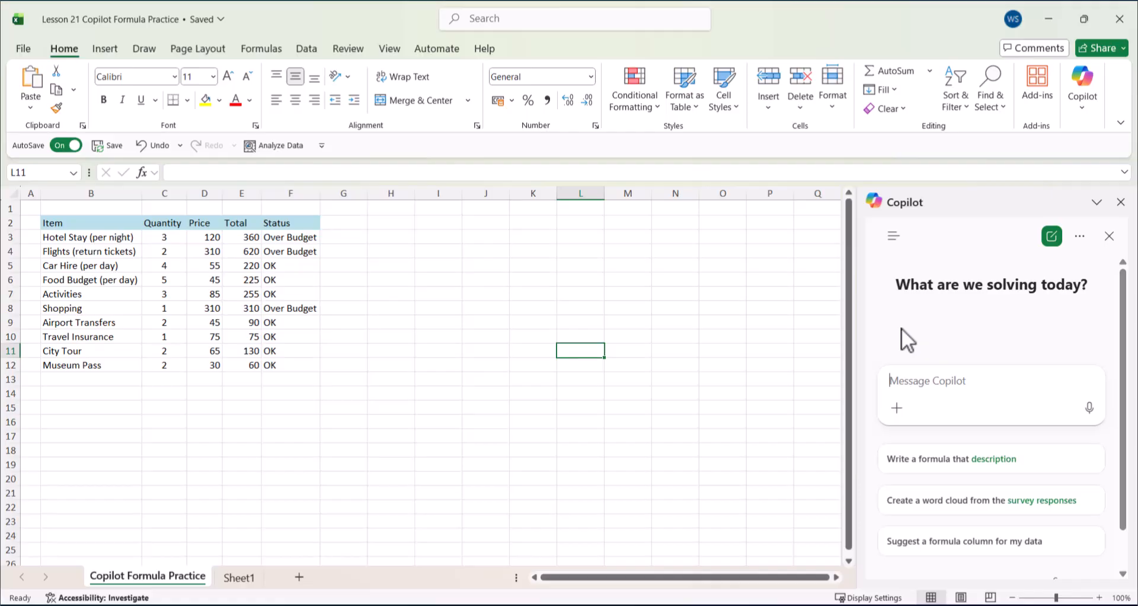
pyautogui.hotkey('ctrl', 'v')
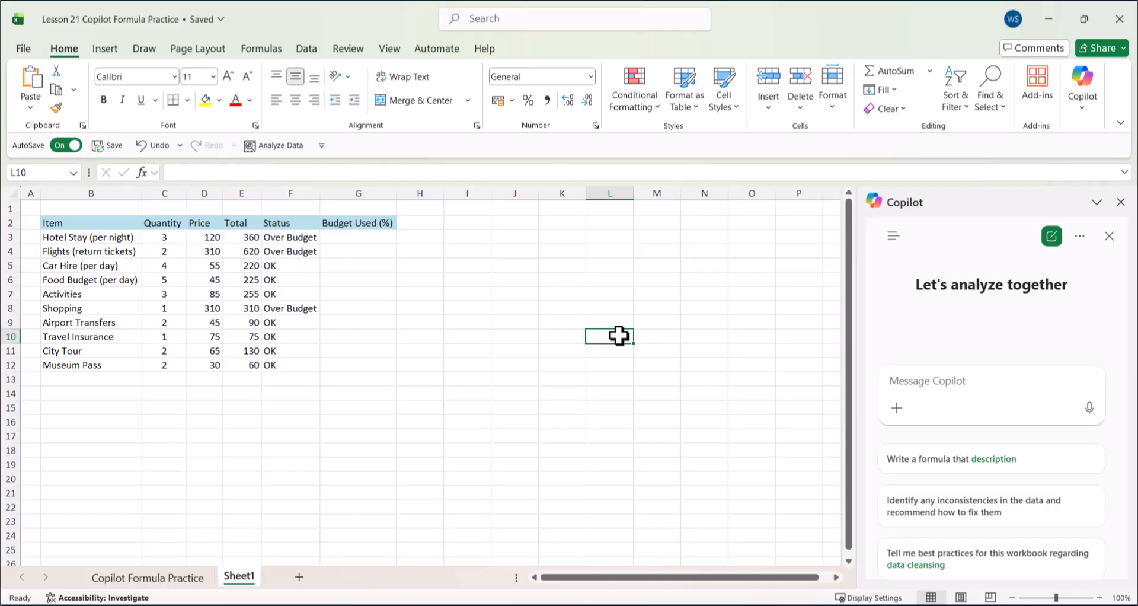
# Ask Copilot what formula calculates the percentage of a £300 budget using the Total in column E, starting from row 3.
pyautogui.click(365, 193)
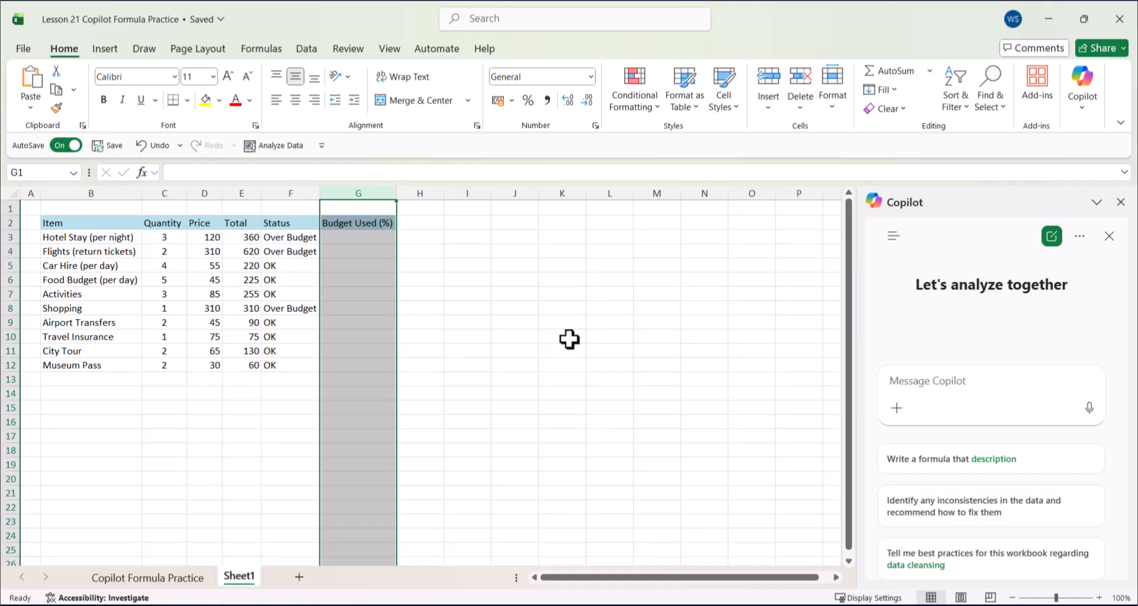
pyautogui.click(249, 191)
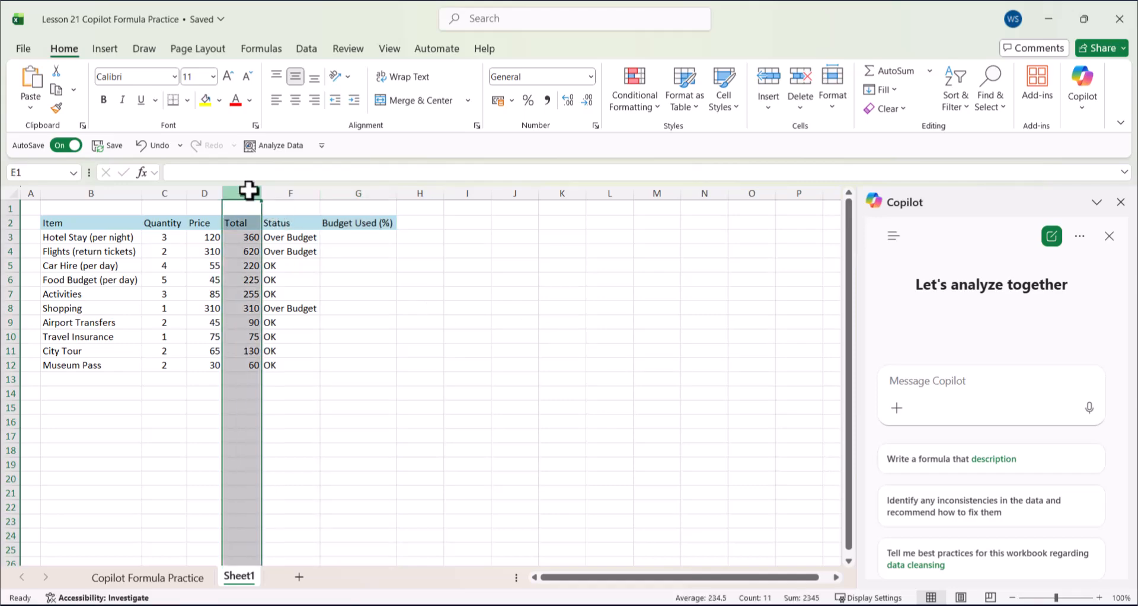
pyautogui.click(564, 336)
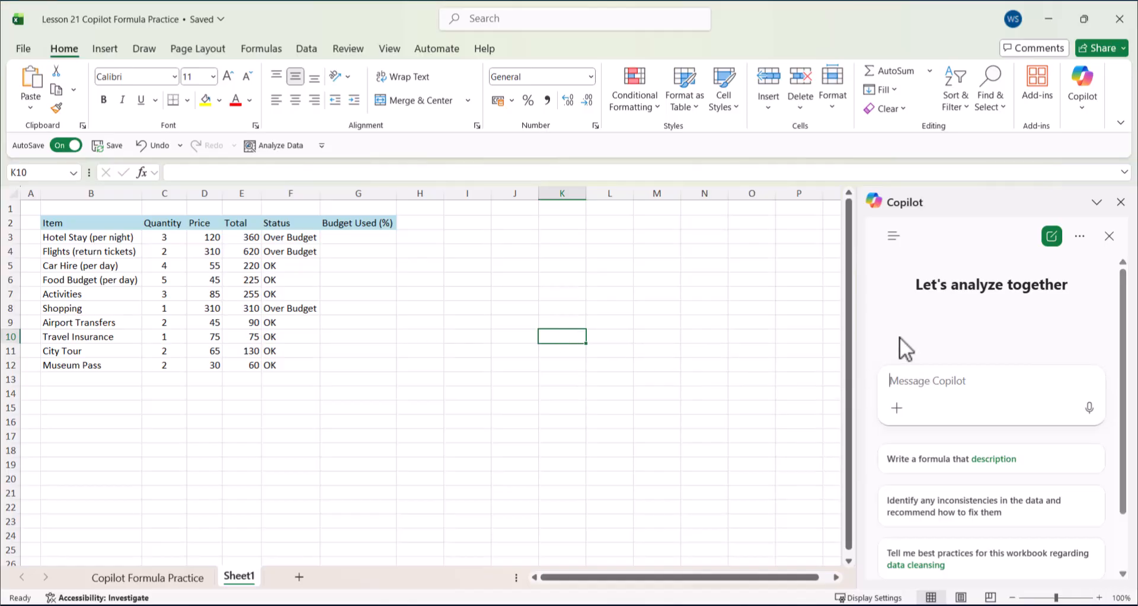
pyautogui.write('What formula should I use to calculate the percentage of a £300 budget using the Total in column E, starting from row 3?')
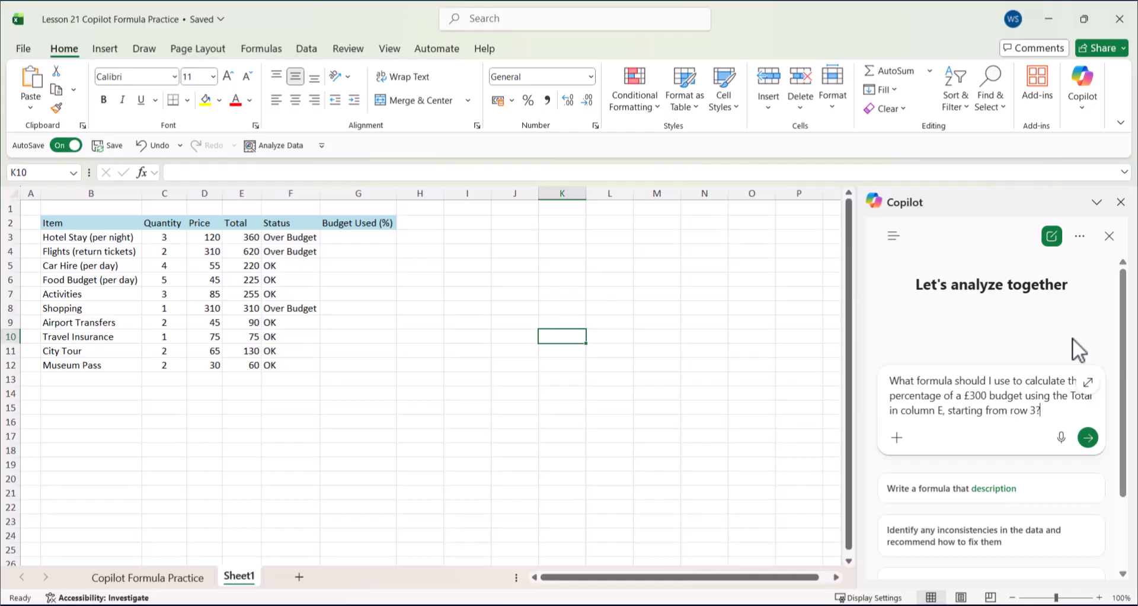
pyautogui.press('Return')
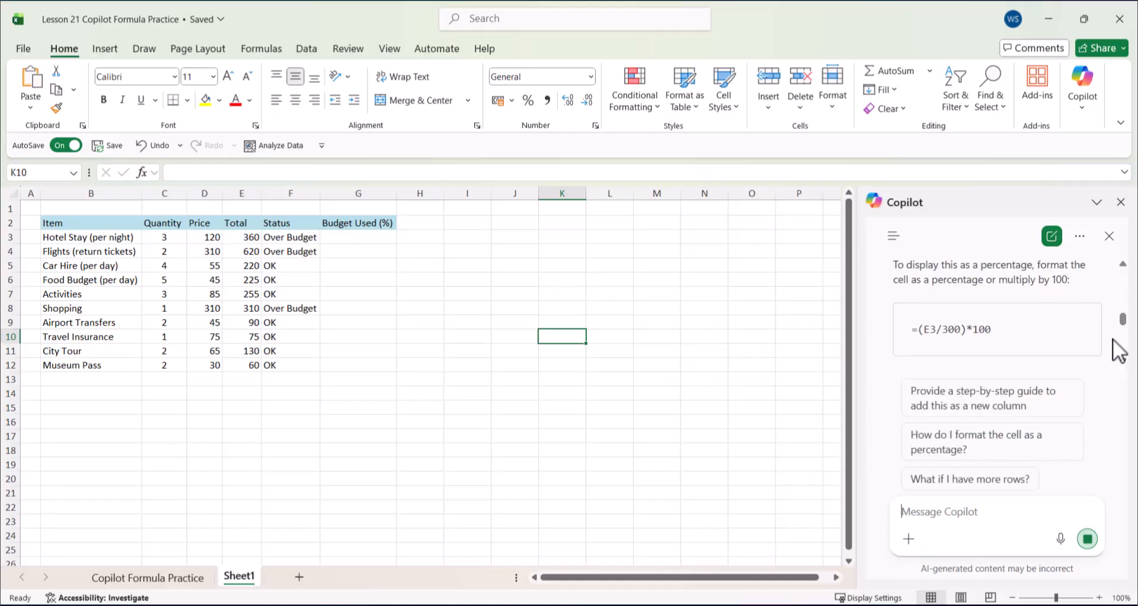
# Copy Copilot's formula =(E3/300)*100 into cell G3 of the Budget Used (%) column.
pyautogui.moveTo(1020, 331); pyautogui.dragTo(915, 330)
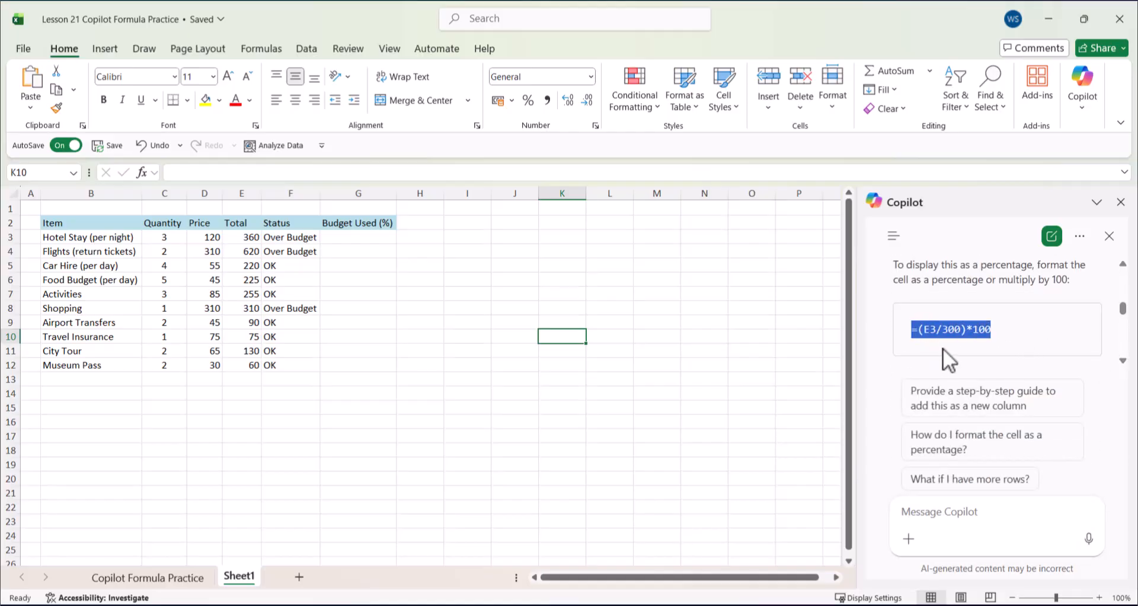
pyautogui.doubleClick(368, 237)
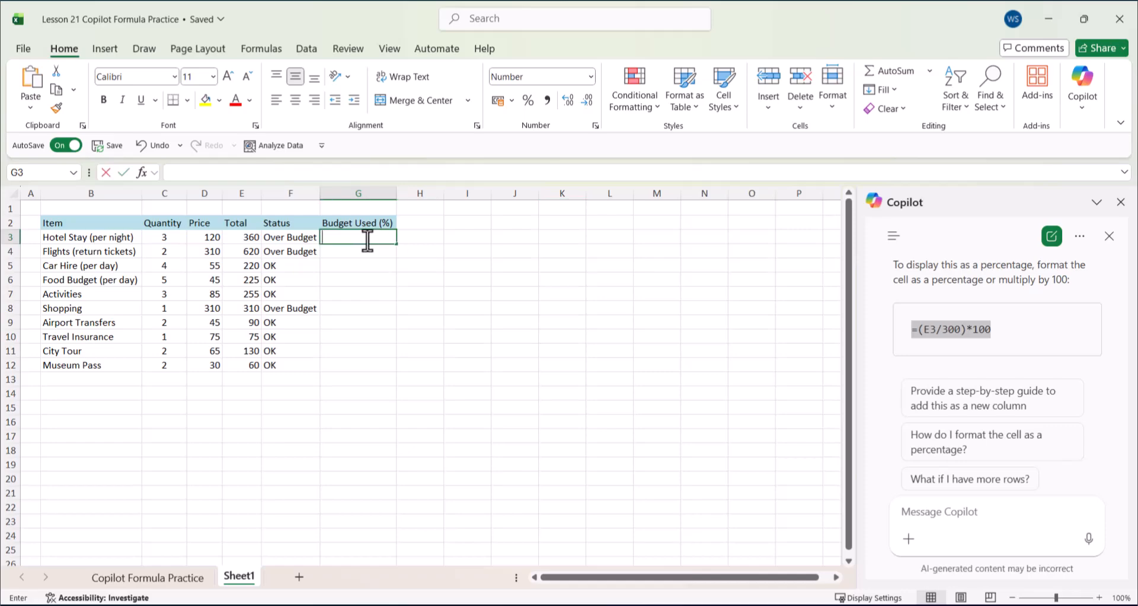
pyautogui.write('=(E3/300)*100')
pyautogui.press('Return')
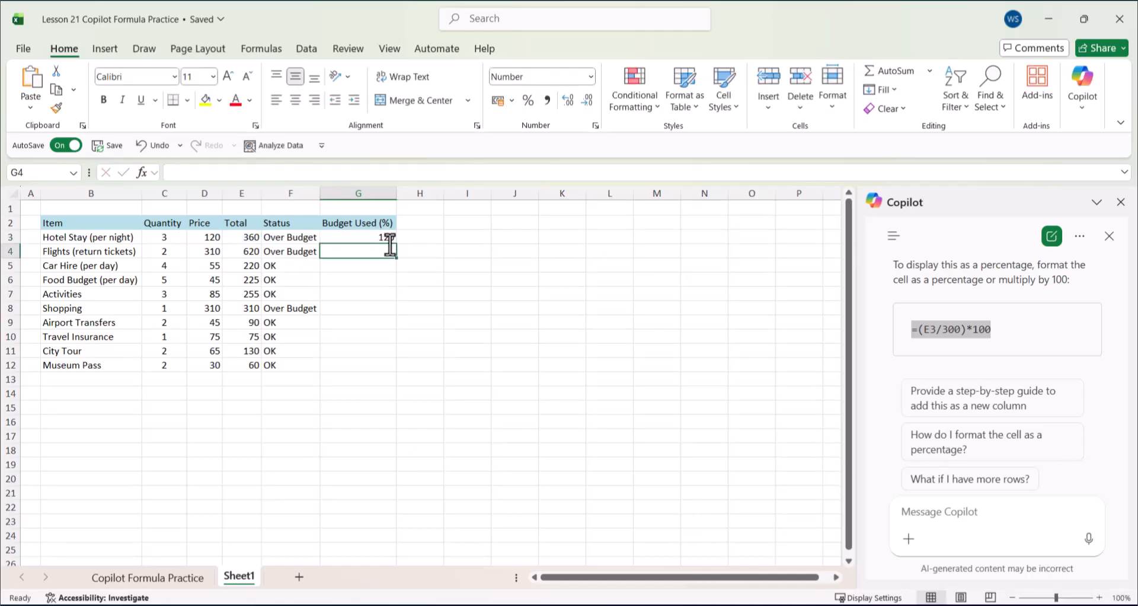
# Fill the Budget Used (%) formula from G3 down through G12.
pyautogui.click(381, 236)
pyautogui.moveTo(396, 244); pyautogui.dragTo(397, 369)
pyautogui.click(630, 348)
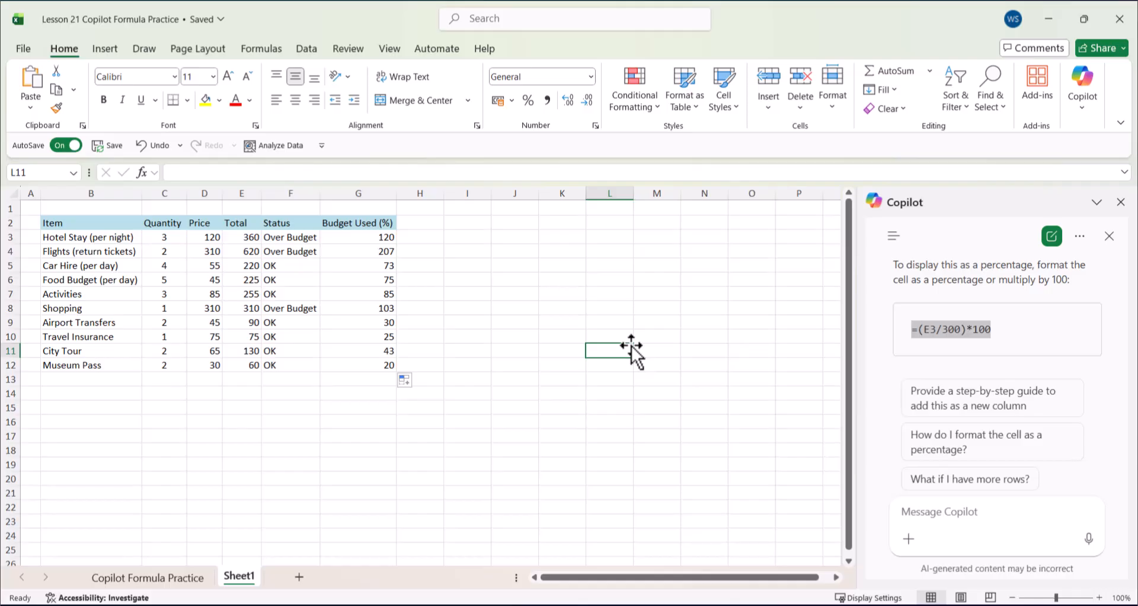
# Start a new Copilot chat, then close and reopen Copilot beside the sheet.
pyautogui.click(1052, 237)
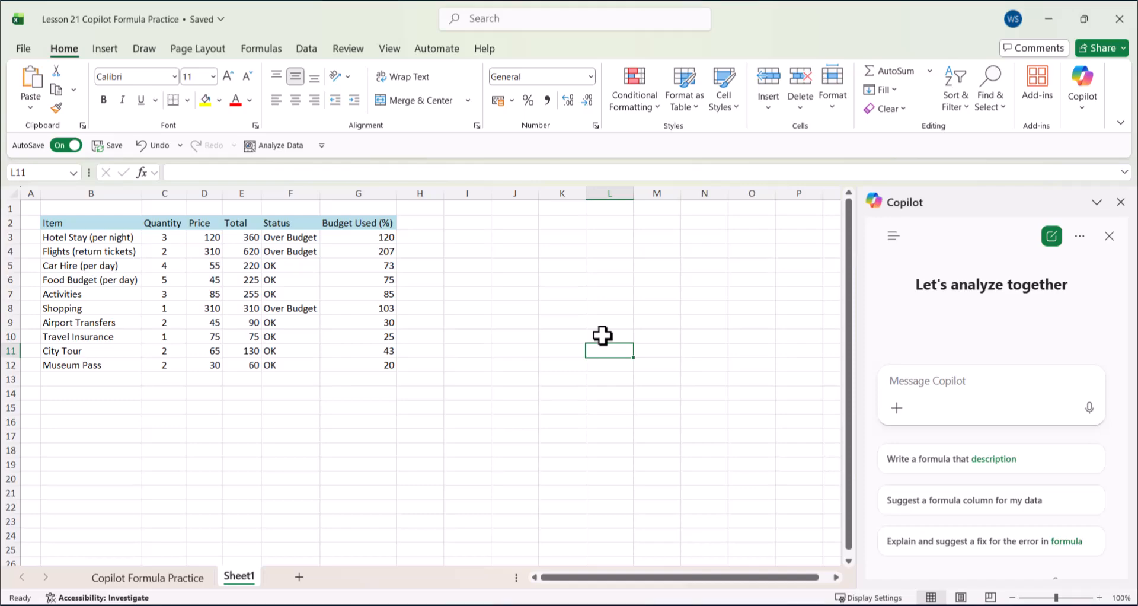
pyautogui.click(656, 294)
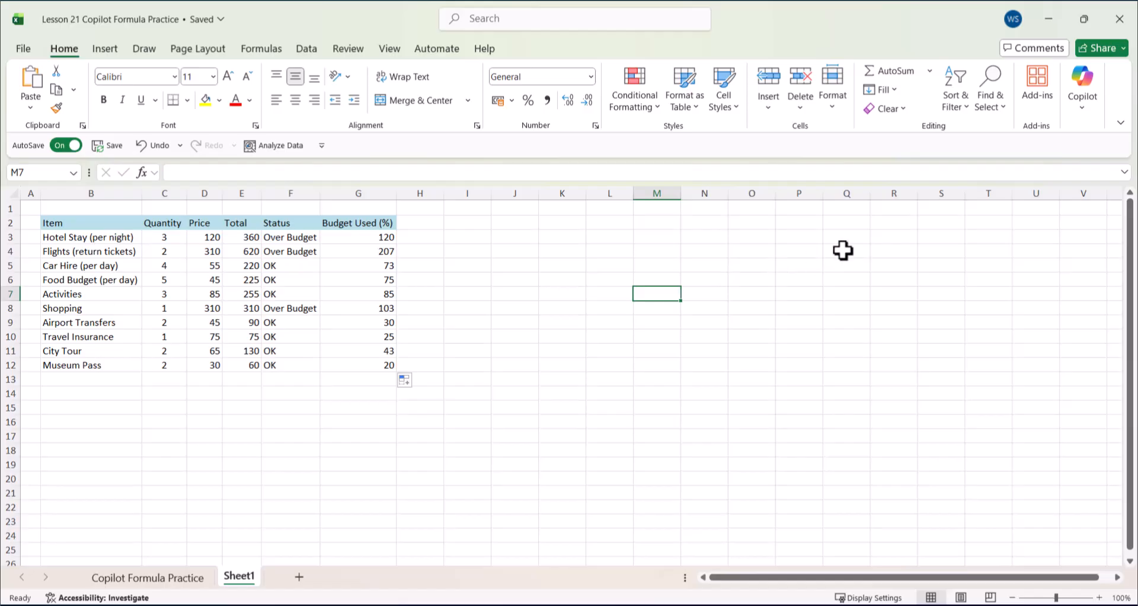
pyautogui.click(1072, 107)
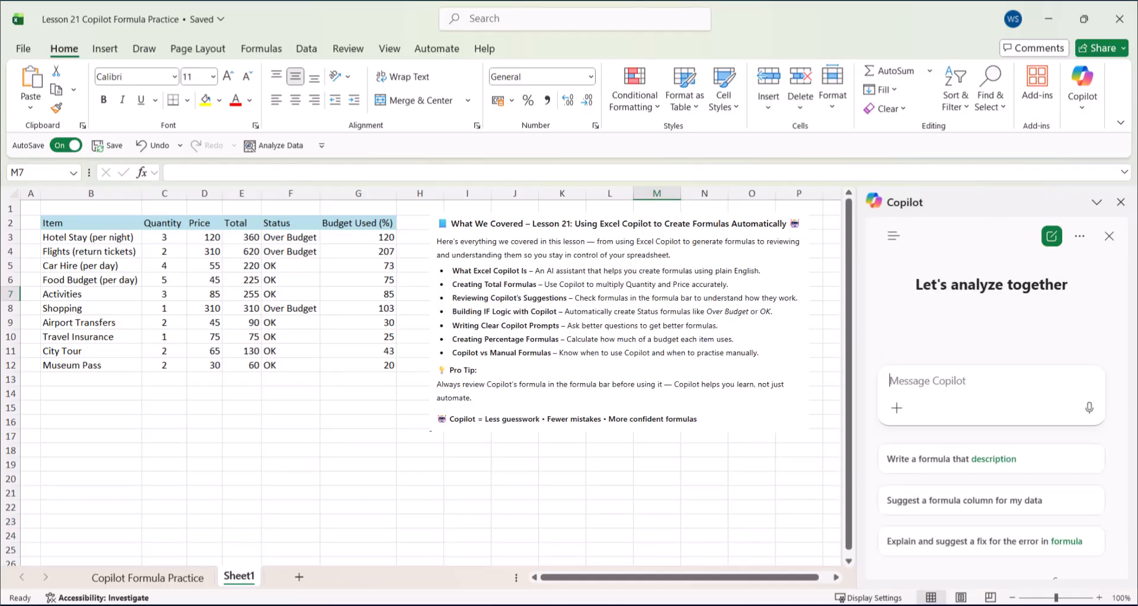
# Review the Quantity, Price and Total headers and the formulas in F3 and G3.
pyautogui.click(178, 224)
pyautogui.click(204, 224)
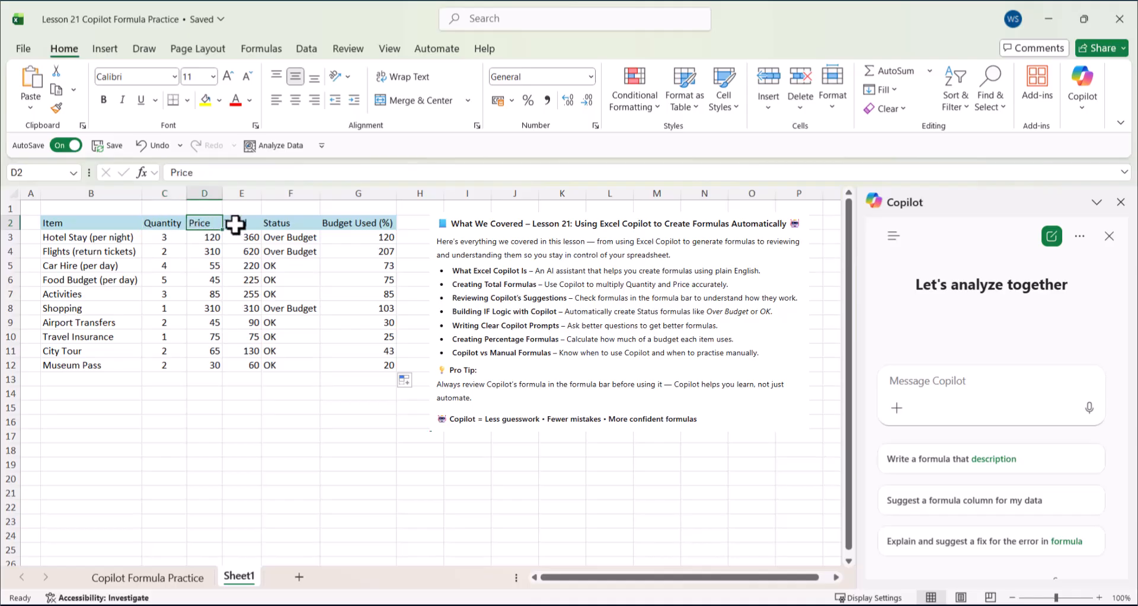
pyautogui.click(237, 223)
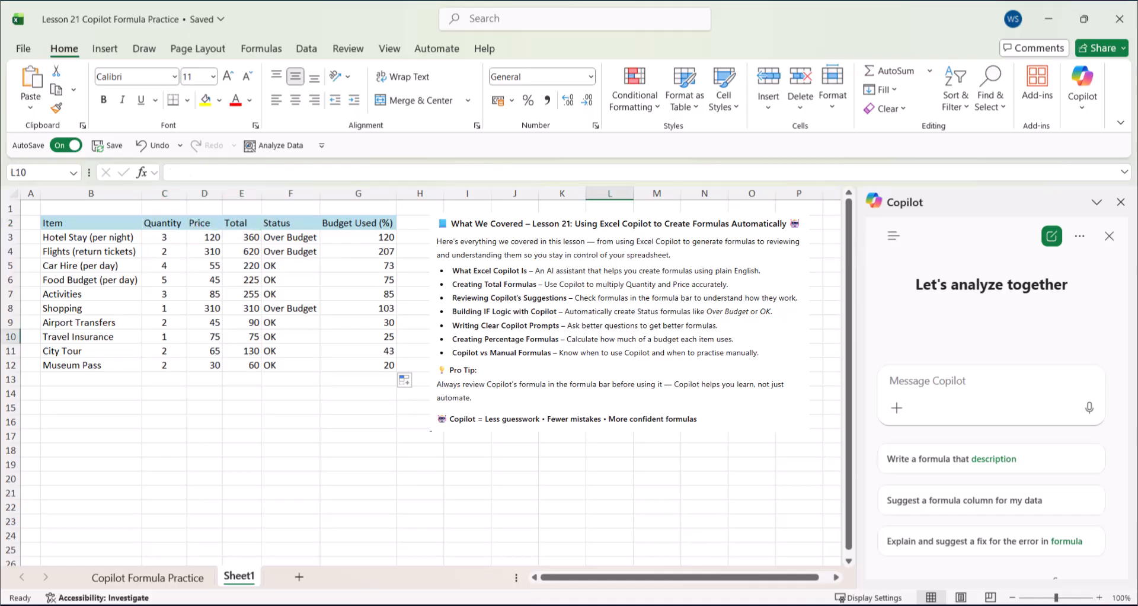
pyautogui.doubleClick(306, 237)
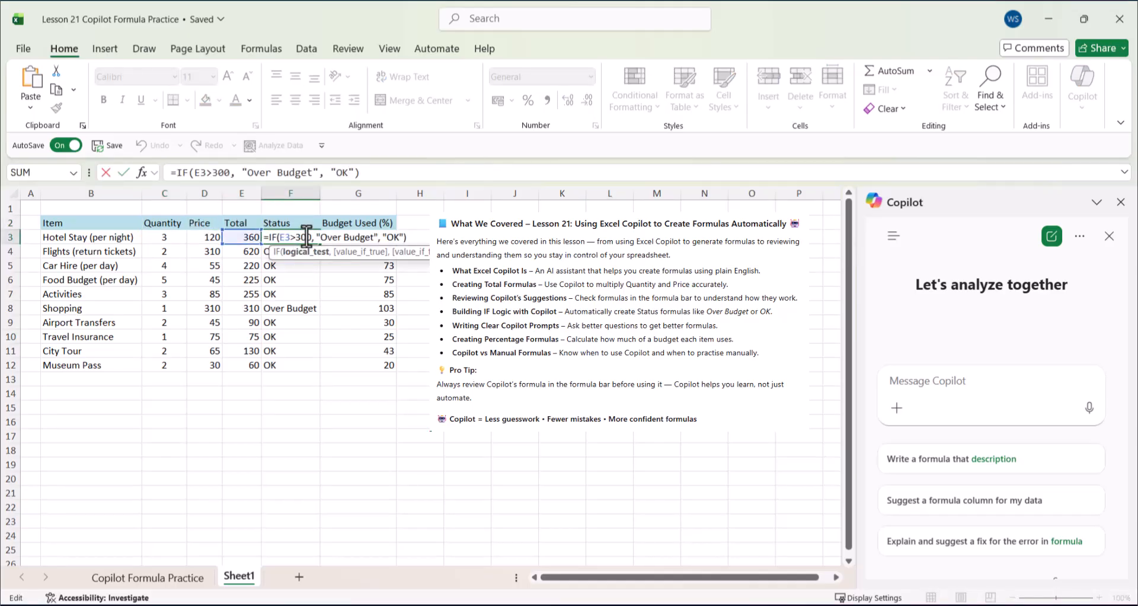
pyautogui.press('Return')
pyautogui.click(345, 240)
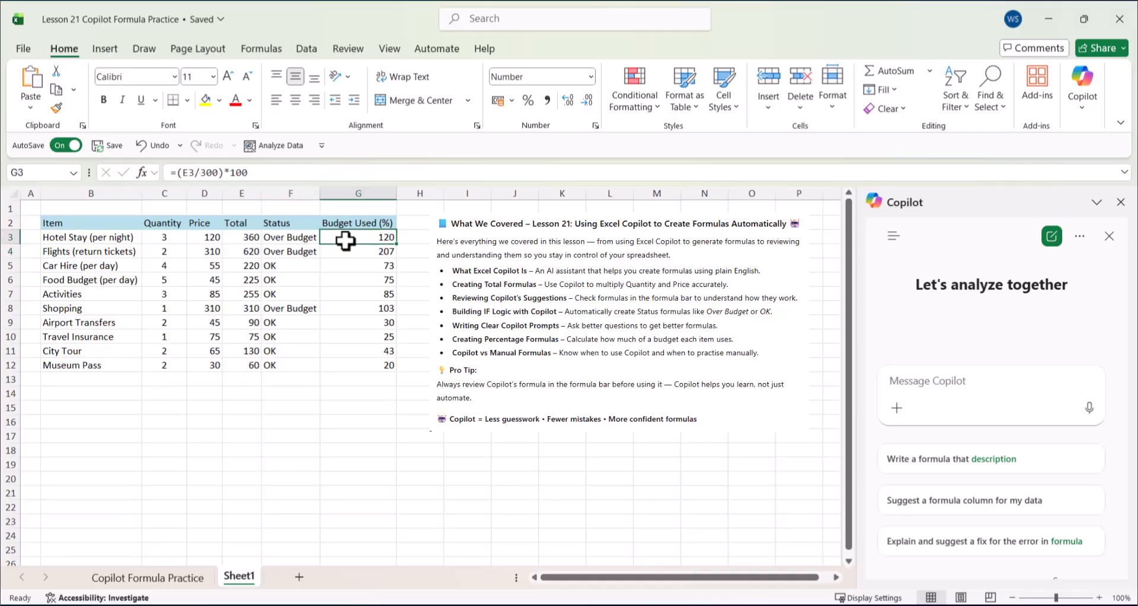
pyautogui.click(562, 294)
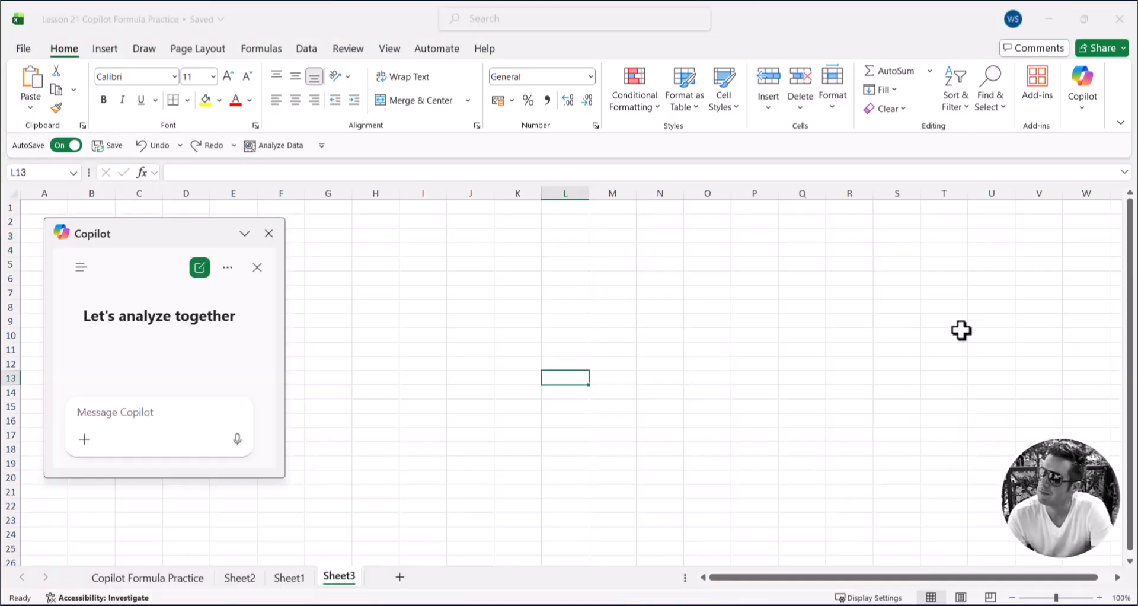
# Draft the Copilot prompt "What formula should I use to?" on Sheet3 and open cell L13 for editing.
pyautogui.write('What formula should I use to?')
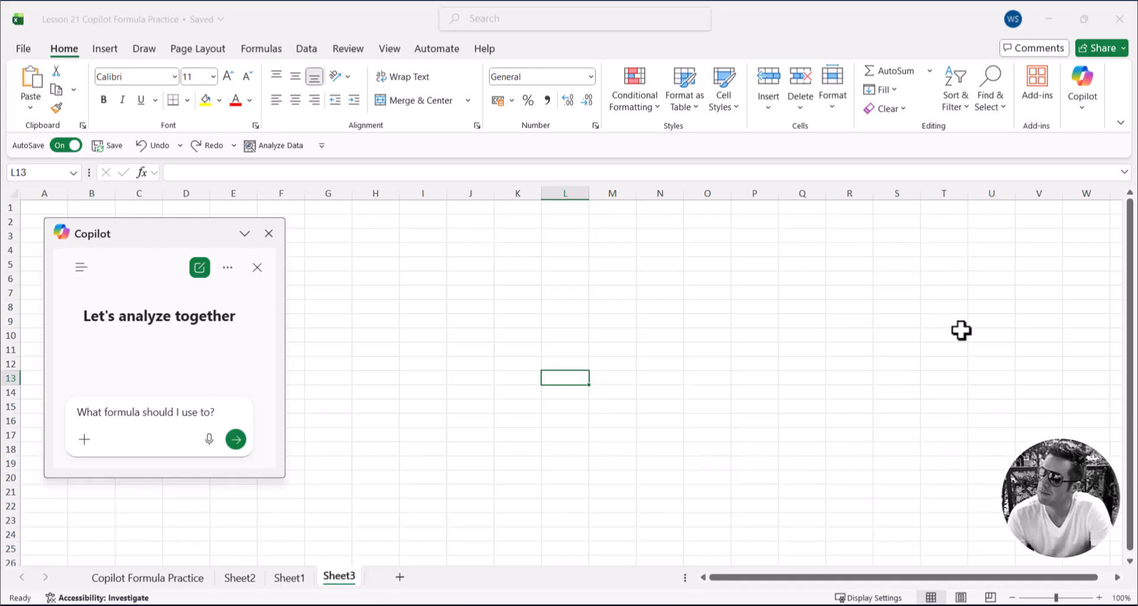
pyautogui.click(301, 172)
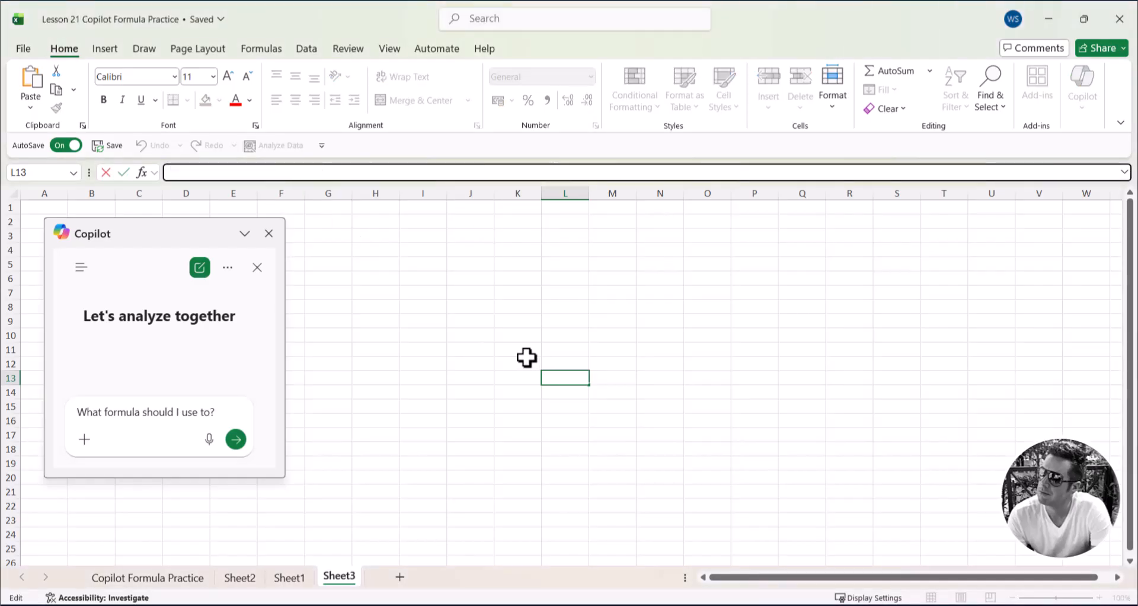